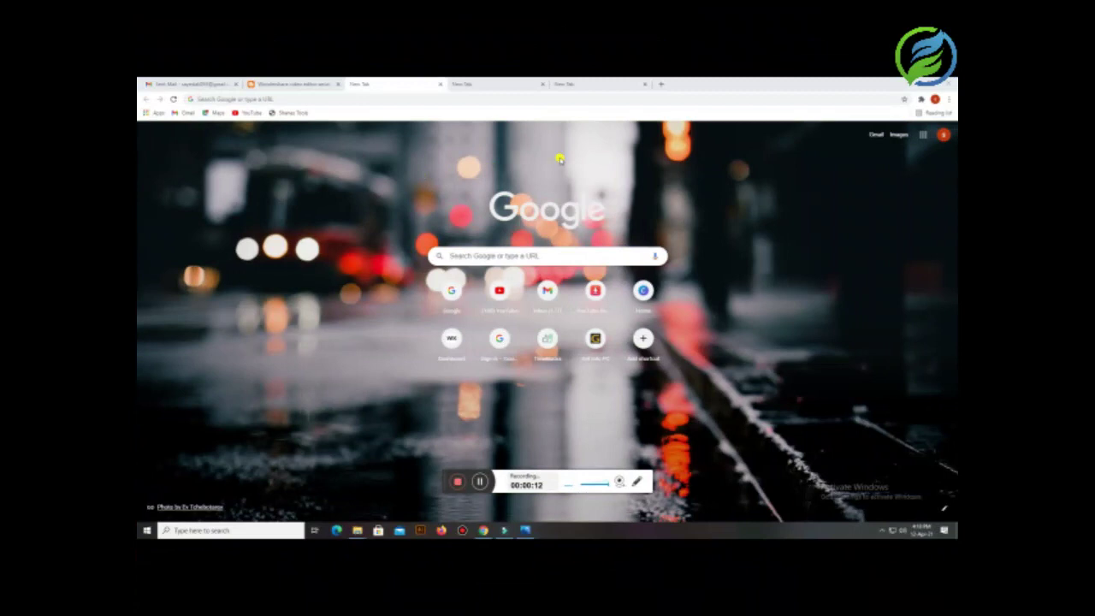
Search Google for 'fiverr login' and open Fiverr's Login result
left_click(321, 96)
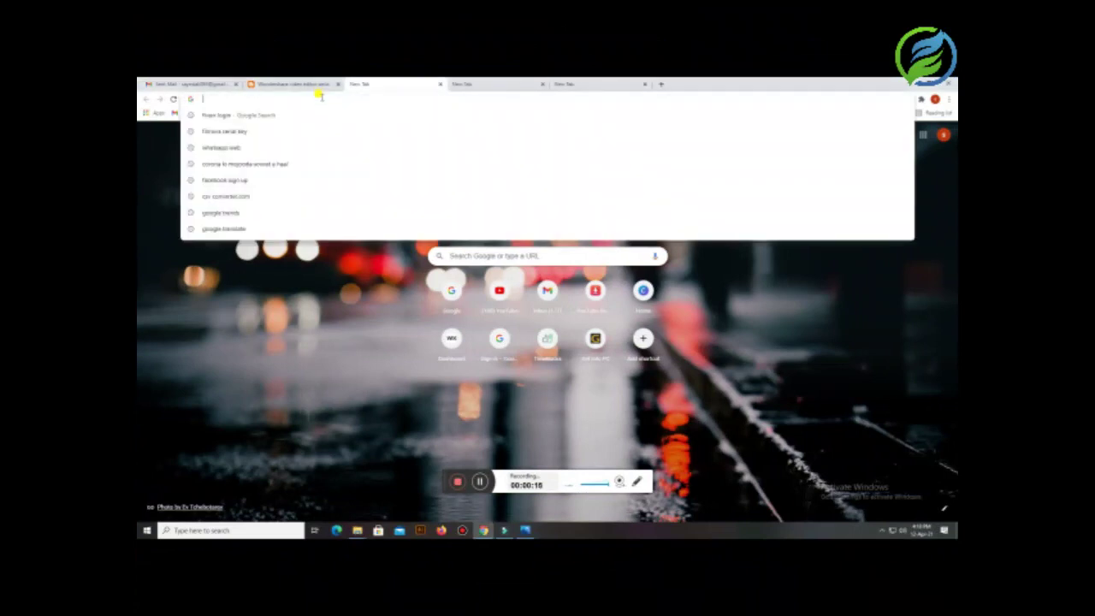
left_click(284, 114)
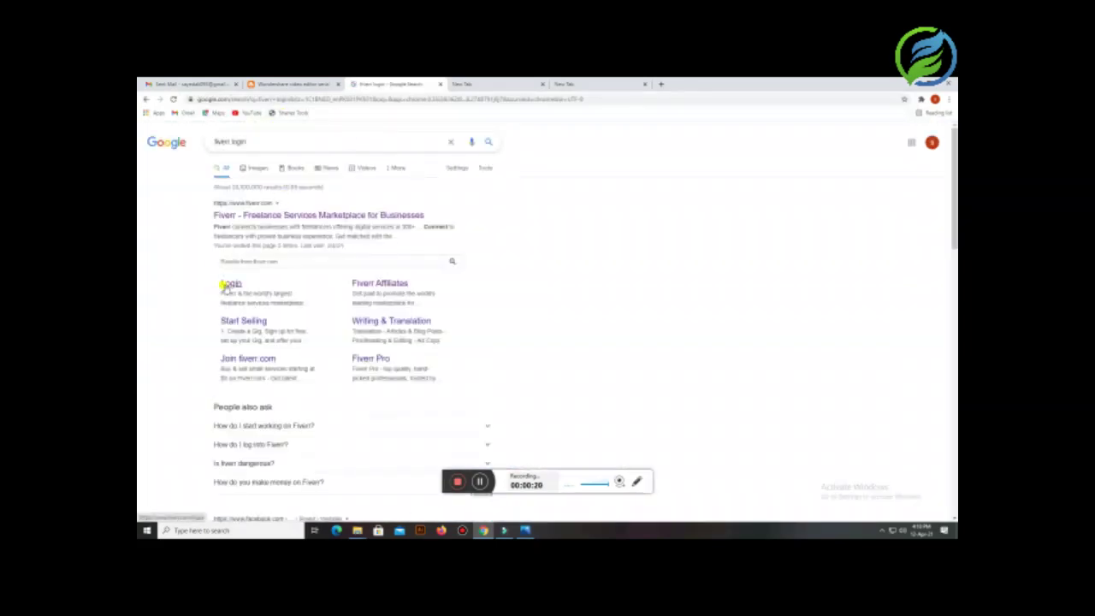
left_click(229, 283)
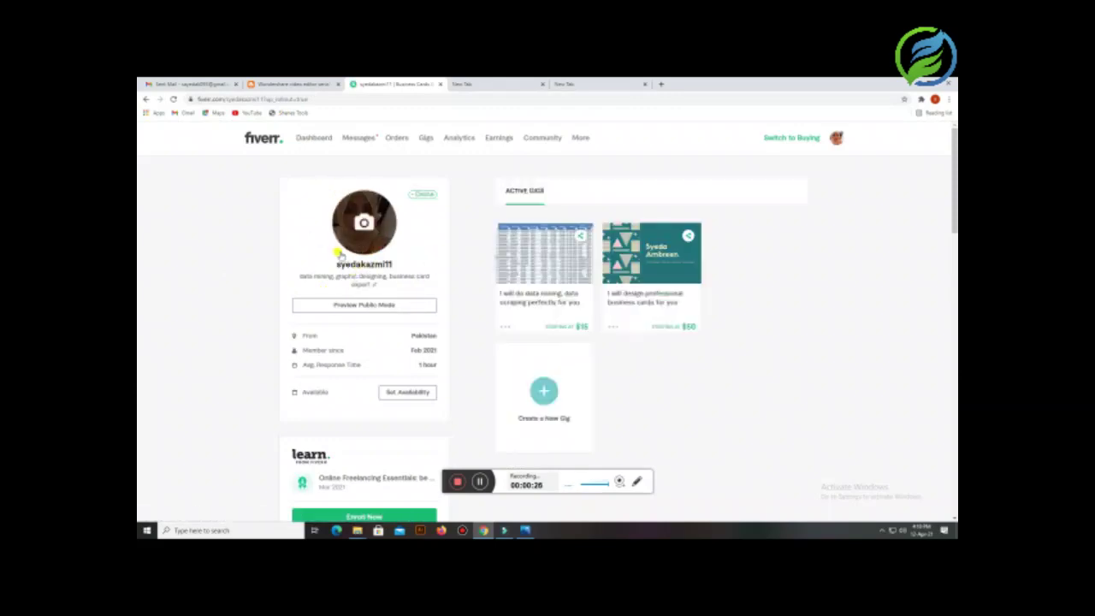
Sign out of the Fiverr seller account using the avatar menu's Logout
scroll(409, 305, "down", 1)
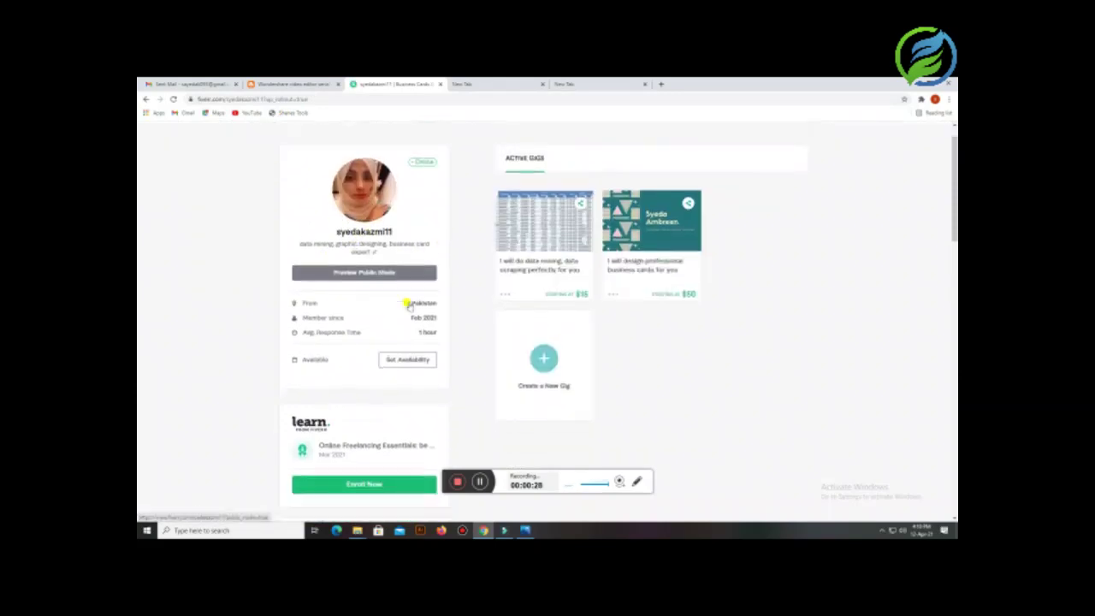
scroll(409, 306, "down", 1)
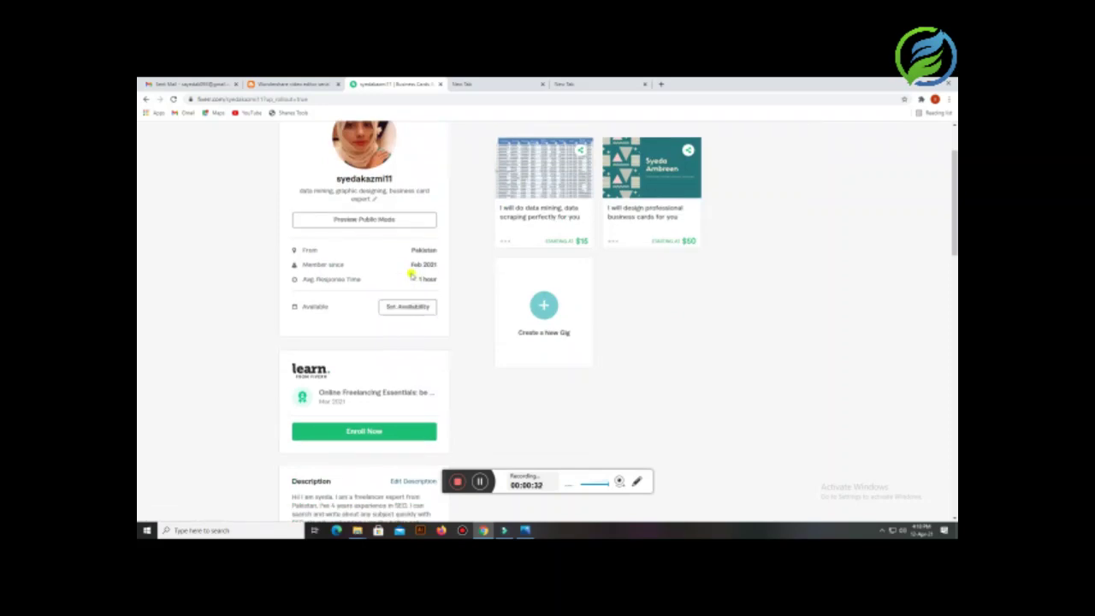
scroll(485, 265, "up", 2)
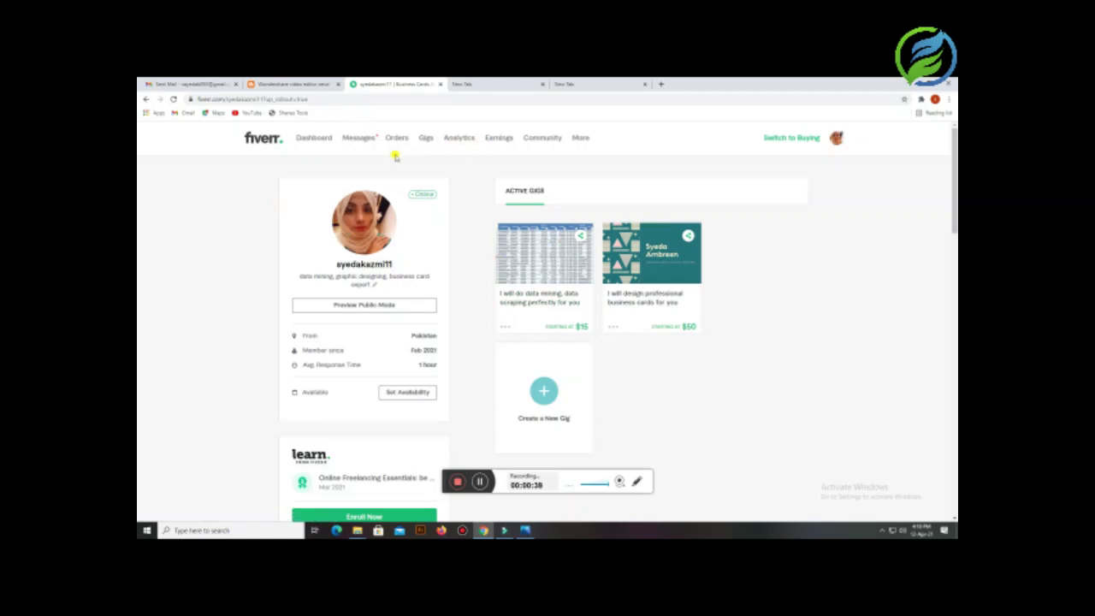
left_click(314, 137)
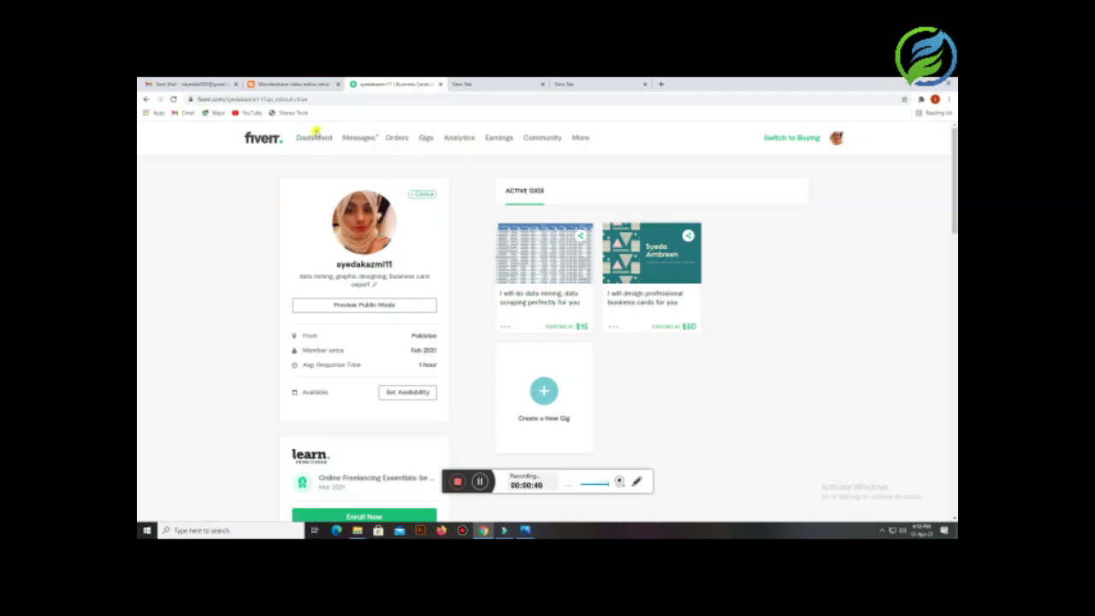
left_click(837, 141)
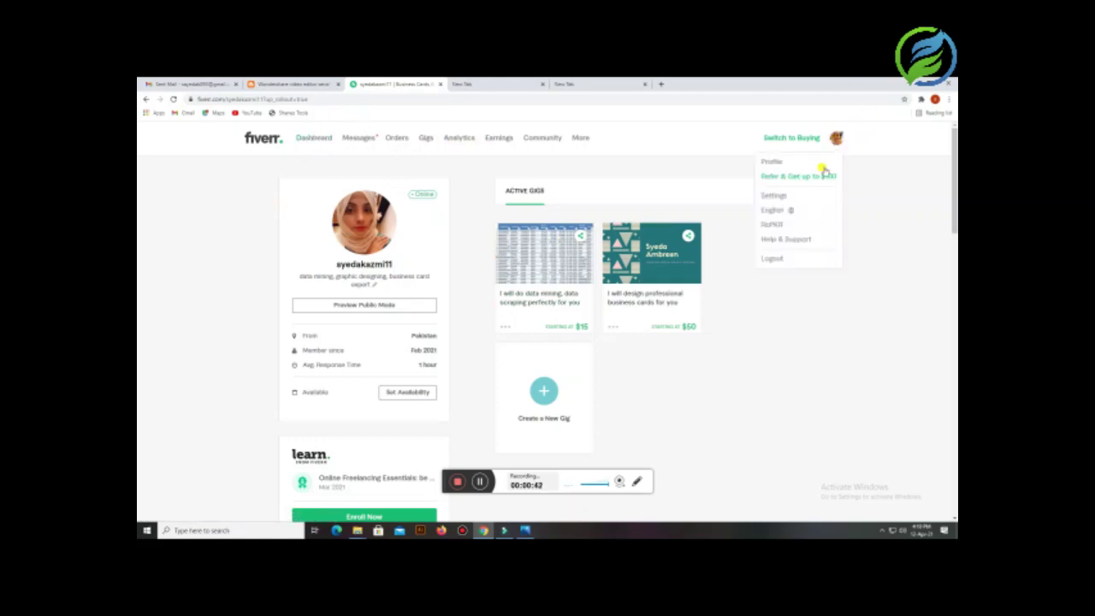
left_click(772, 261)
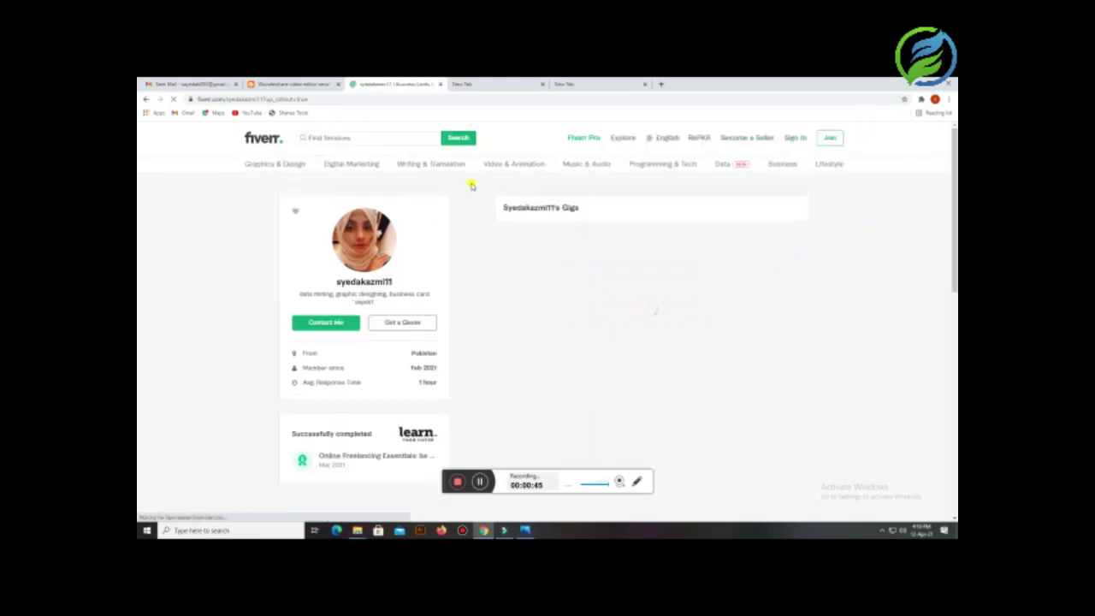
Search Fiverr services for 'content writing'
left_click(402, 139)
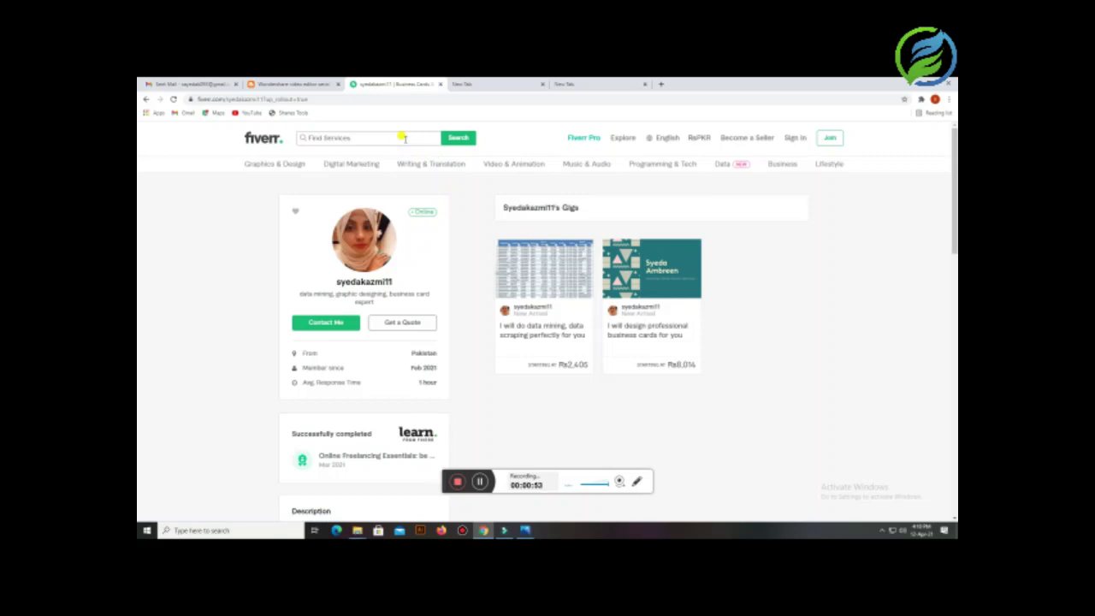
type("d")
key("Return")
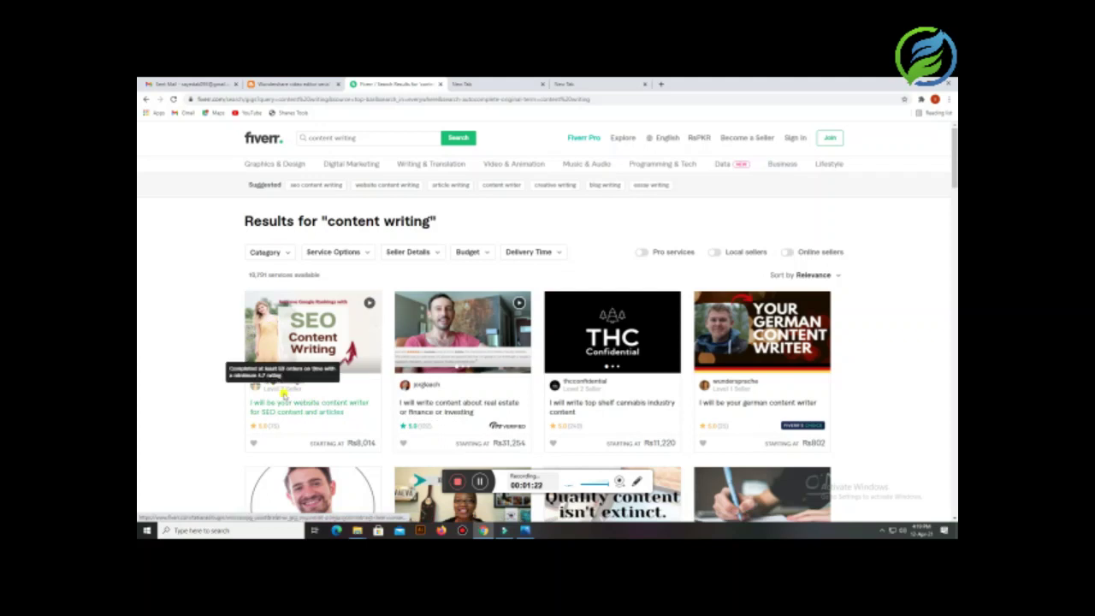
Open the SEO website content writer gig and scroll through its page
left_click(300, 350)
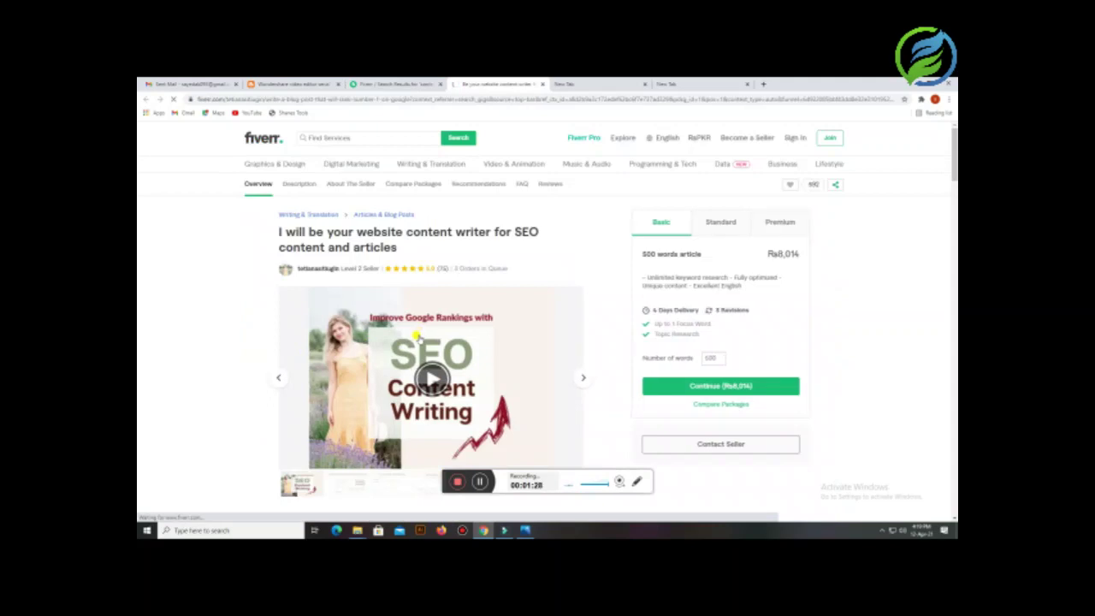
scroll(443, 321, "down", 3)
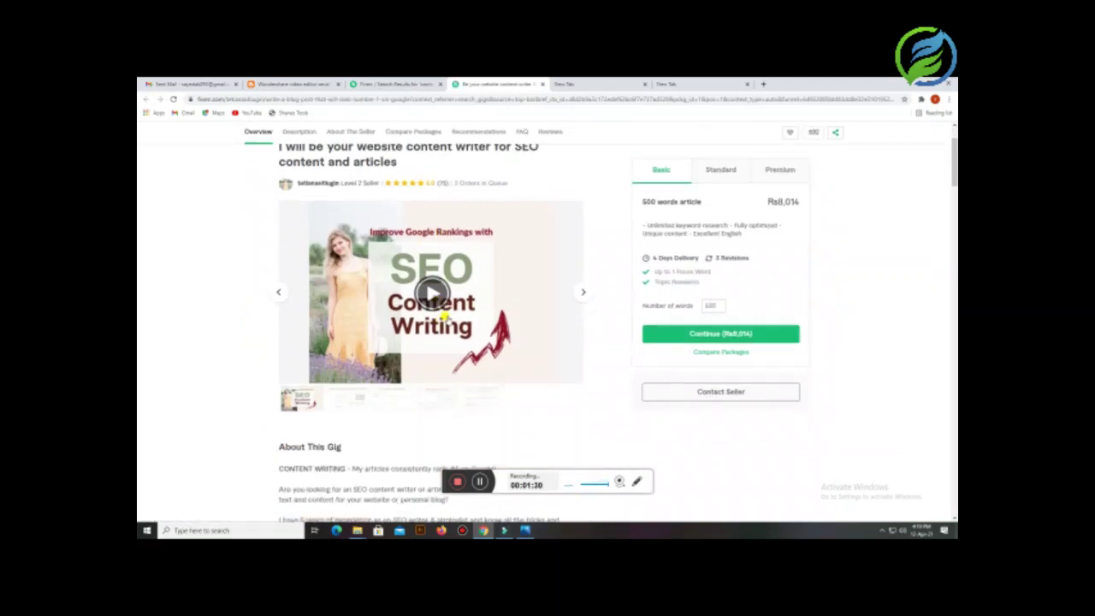
scroll(445, 321, "down", 3)
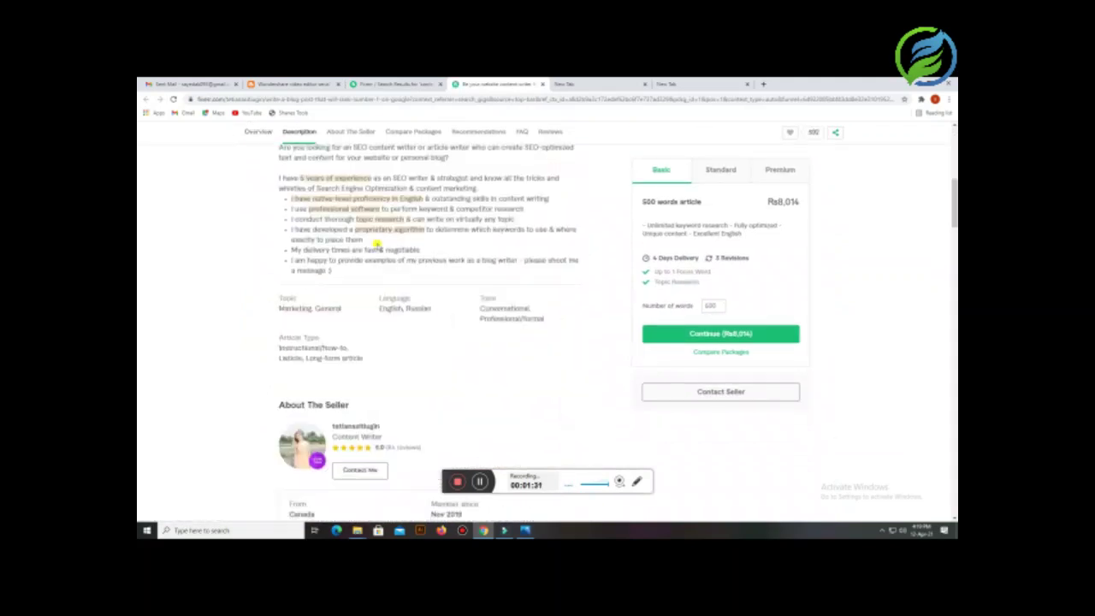
scroll(377, 245, "up", 2)
scroll(376, 246, "up", 3)
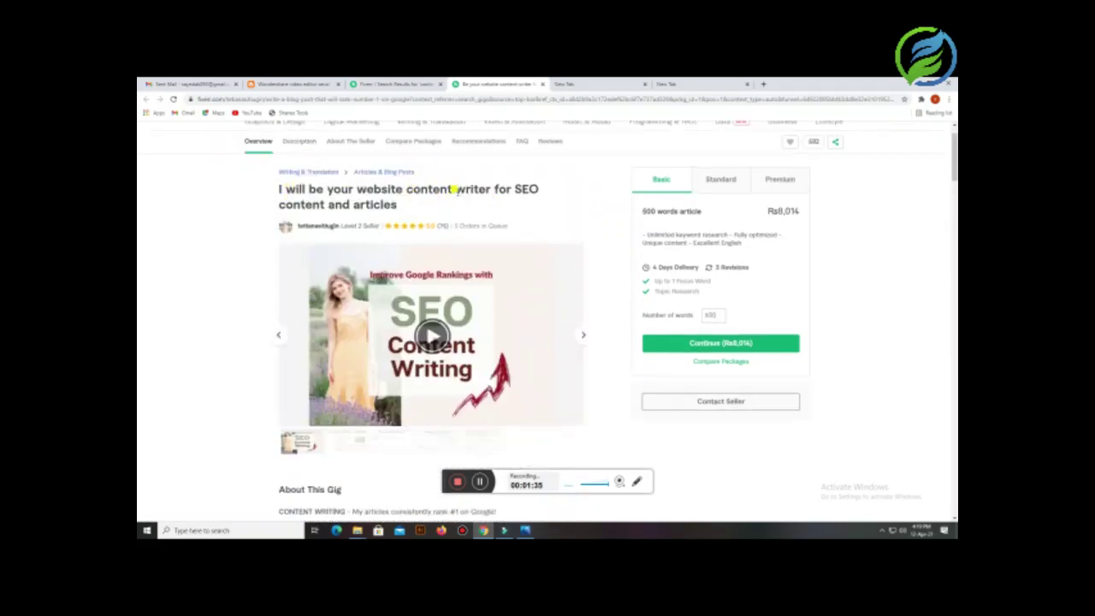
scroll(484, 189, "down", 2)
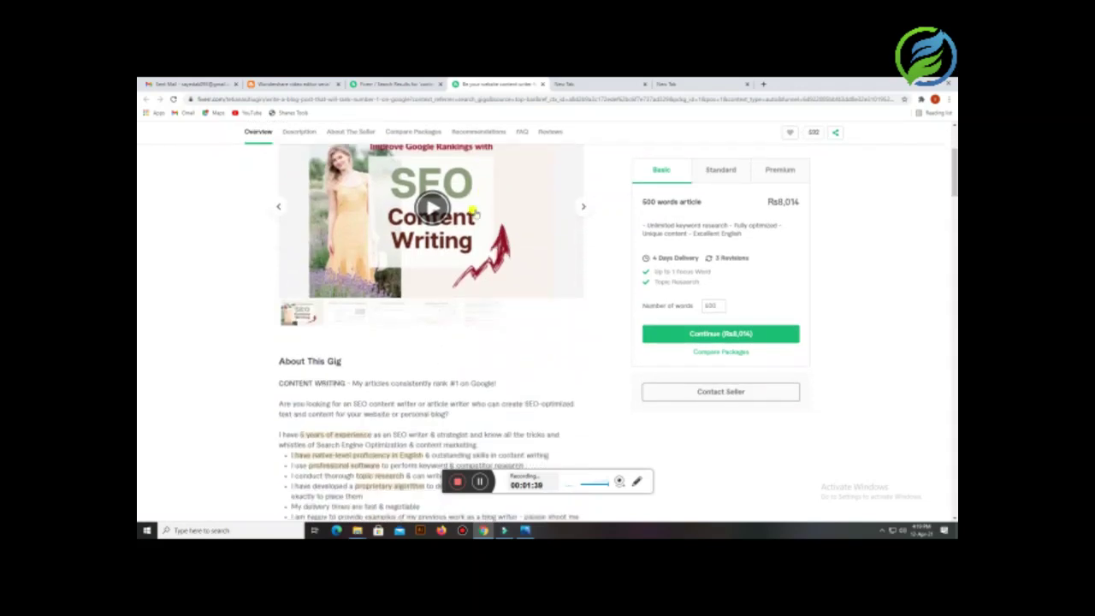
scroll(473, 212, "up", 2)
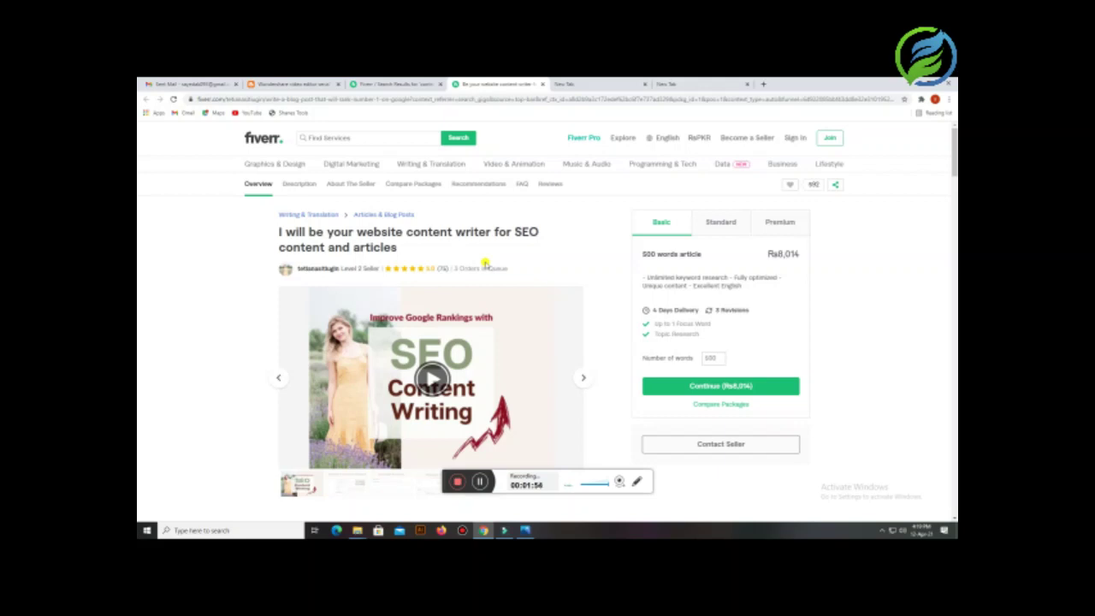
scroll(485, 265, "down", 5)
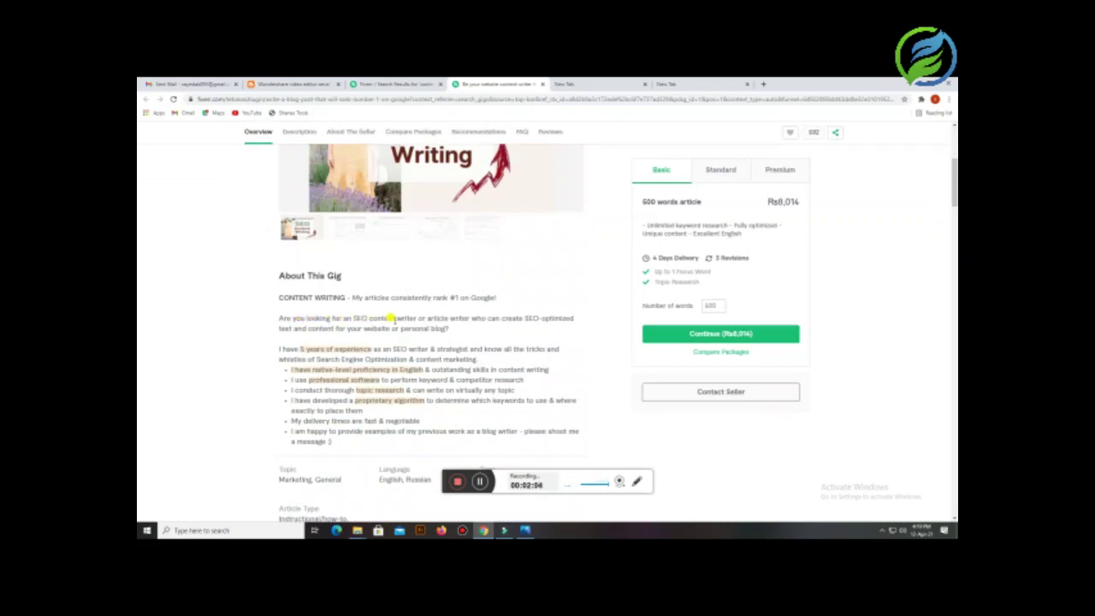
scroll(427, 283, "up", 5)
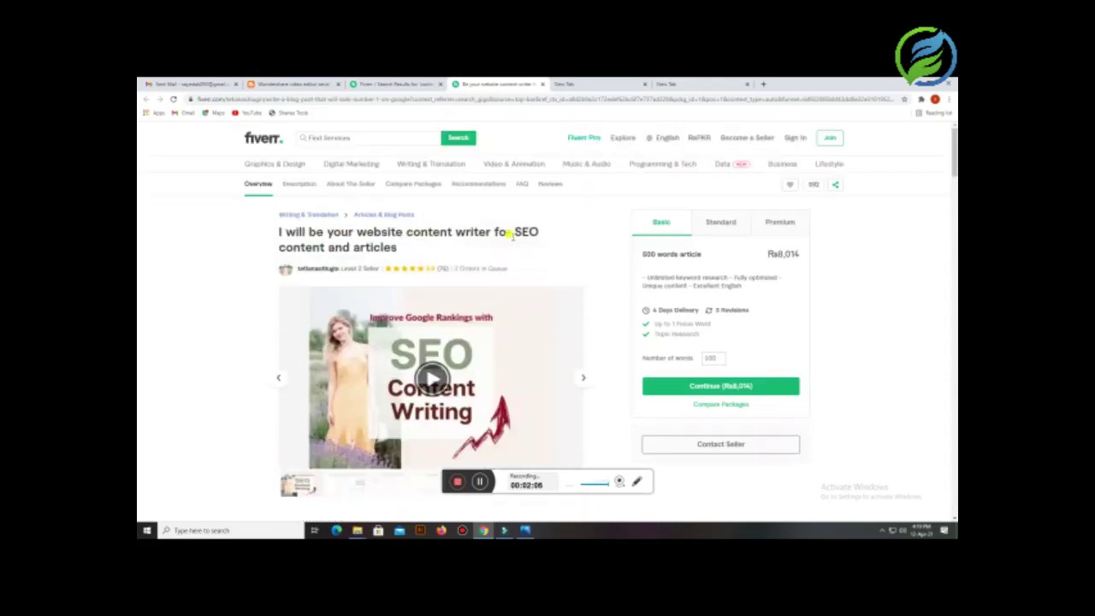
Select the About This Gig description from CONTENT WRITING to the end
scroll(338, 317, "down", 3)
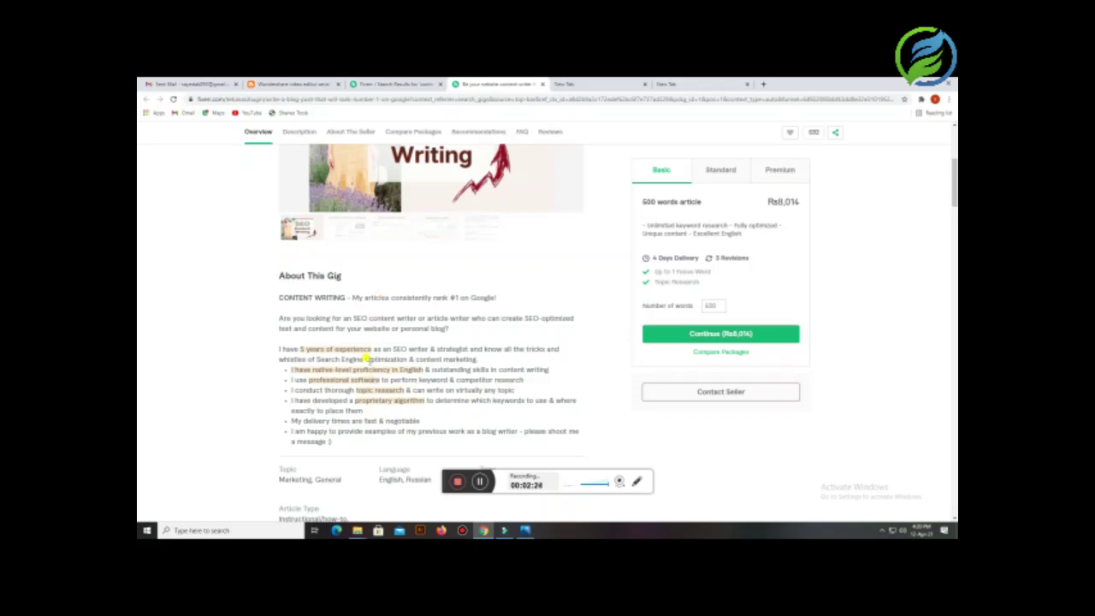
scroll(379, 338, "down", 3)
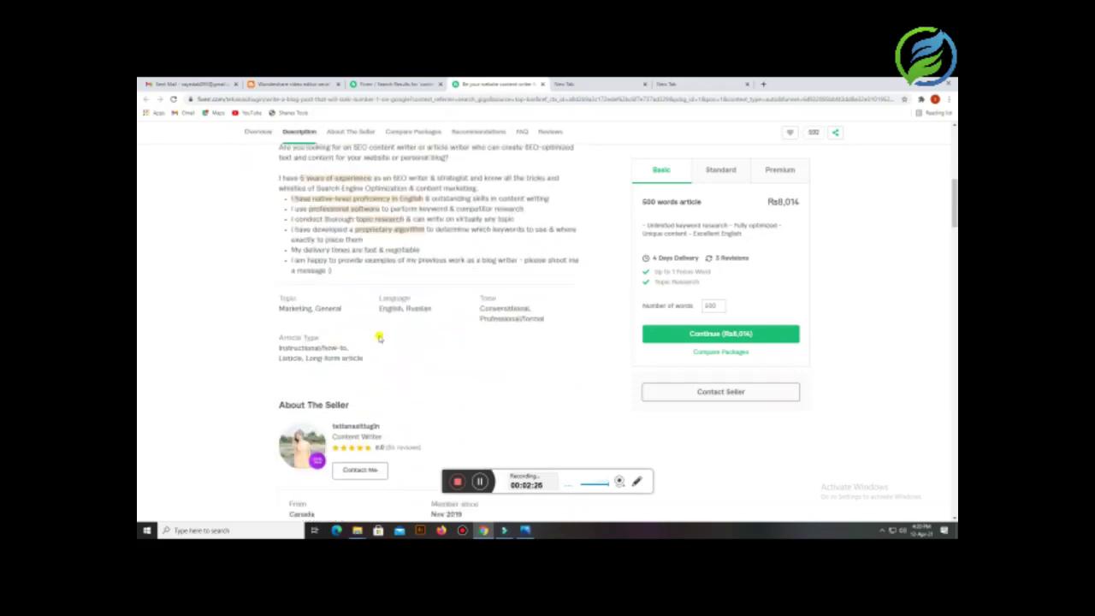
scroll(379, 338, "down", 2)
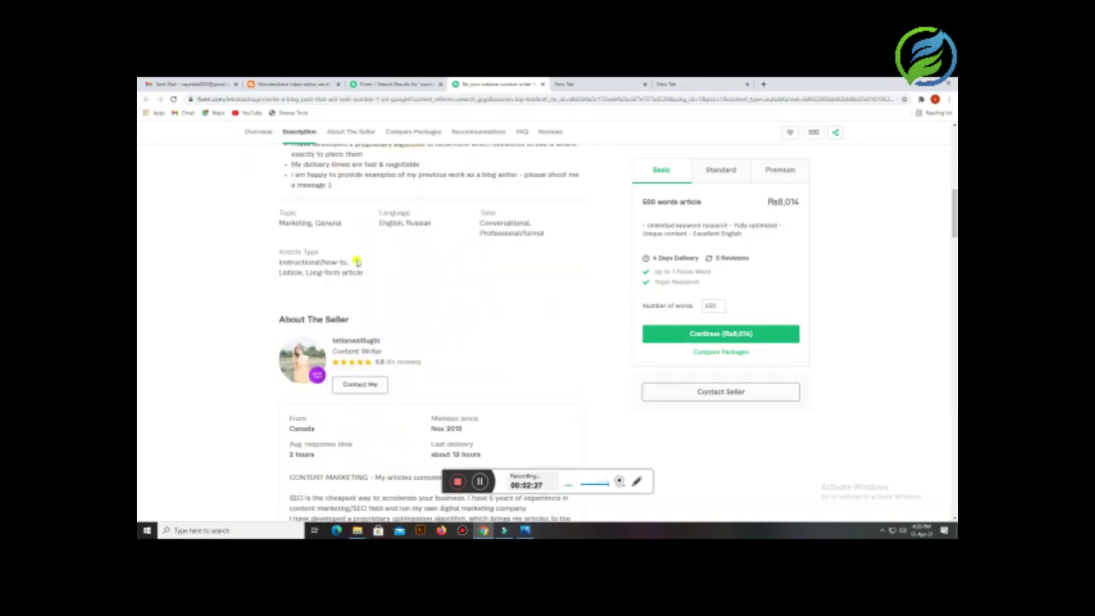
scroll(357, 265, "down", 15)
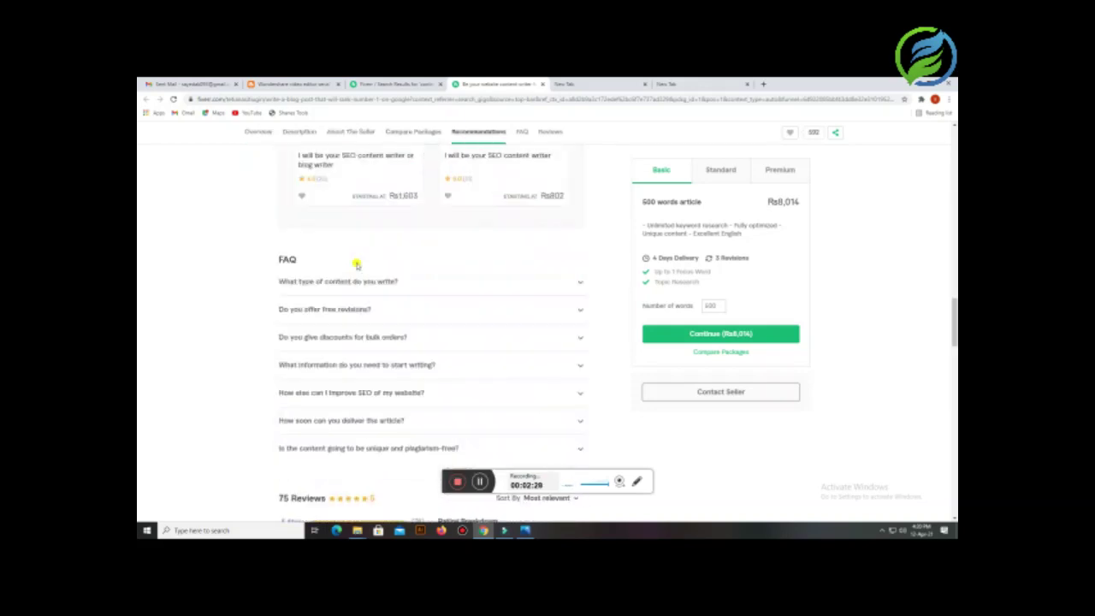
scroll(357, 265, "down", 4)
scroll(357, 266, "down", 15)
scroll(359, 267, "up", 3)
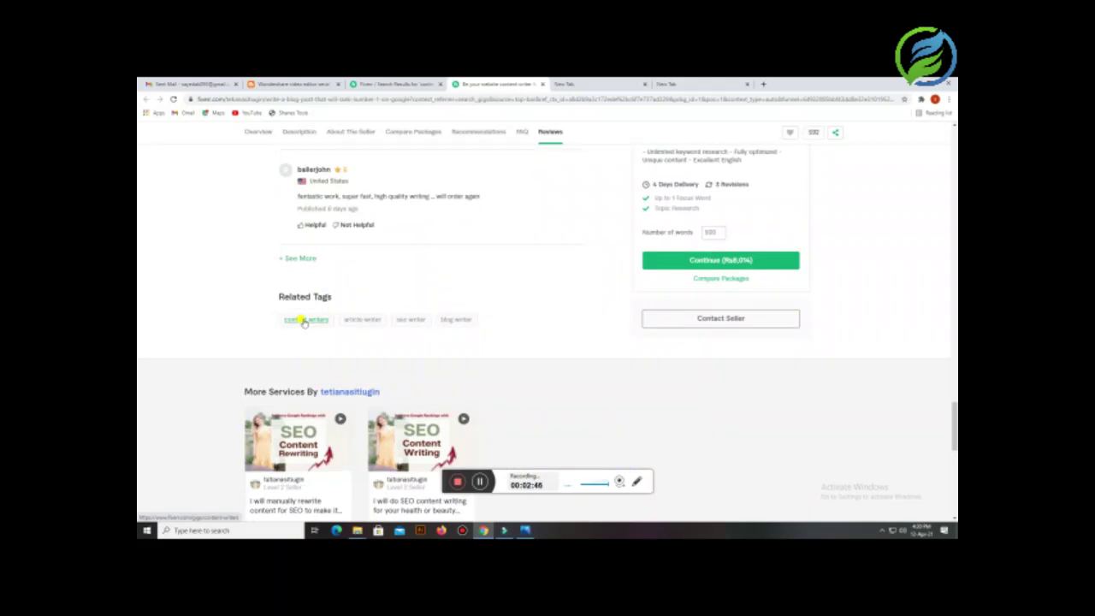
scroll(403, 237, "up", 5)
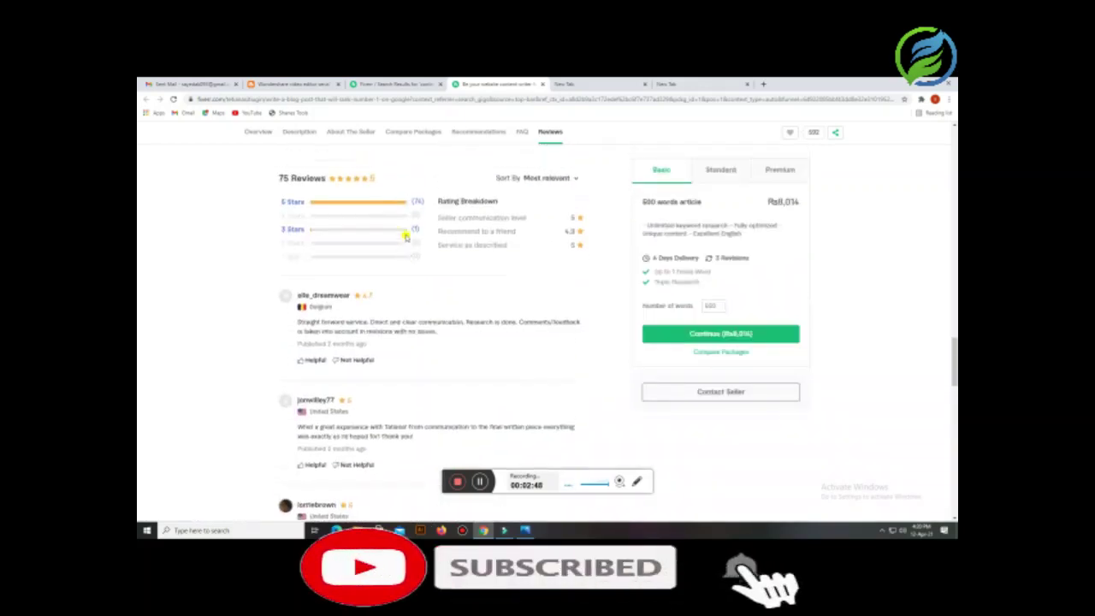
scroll(406, 237, "up", 15)
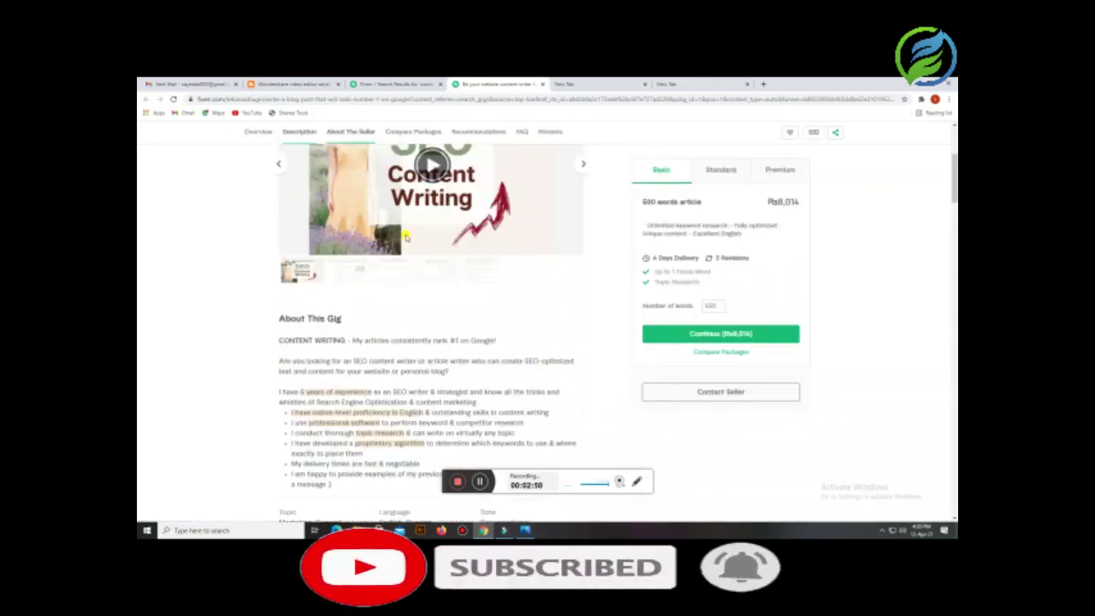
scroll(406, 237, "down", 2)
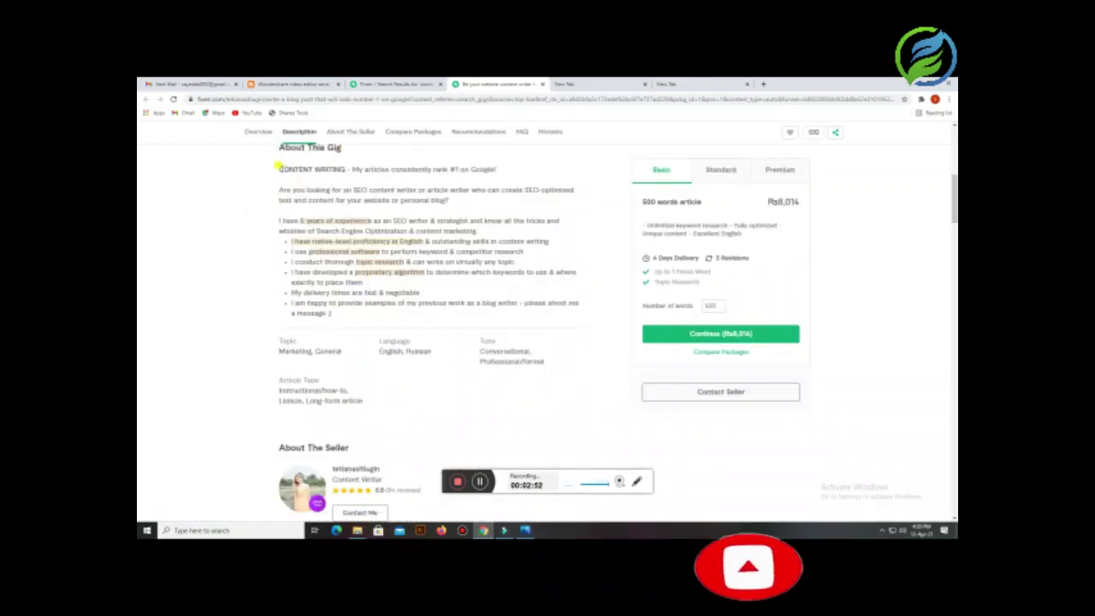
left_click_drag(279, 167, 462, 310)
right_click(408, 267)
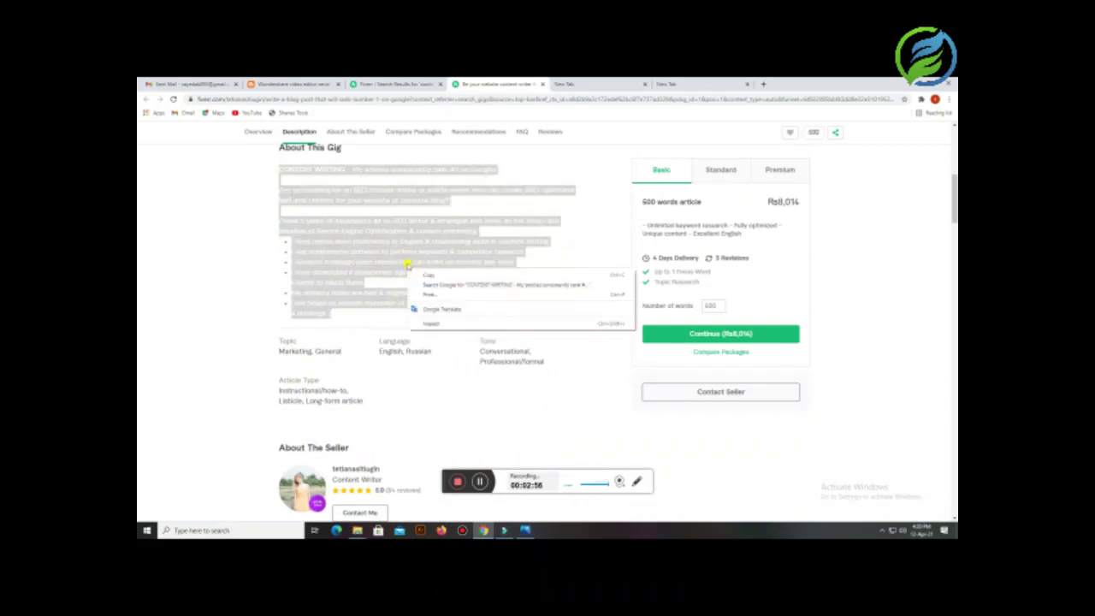
Copy the selected gig description and go to a blank Google page
left_click(427, 274)
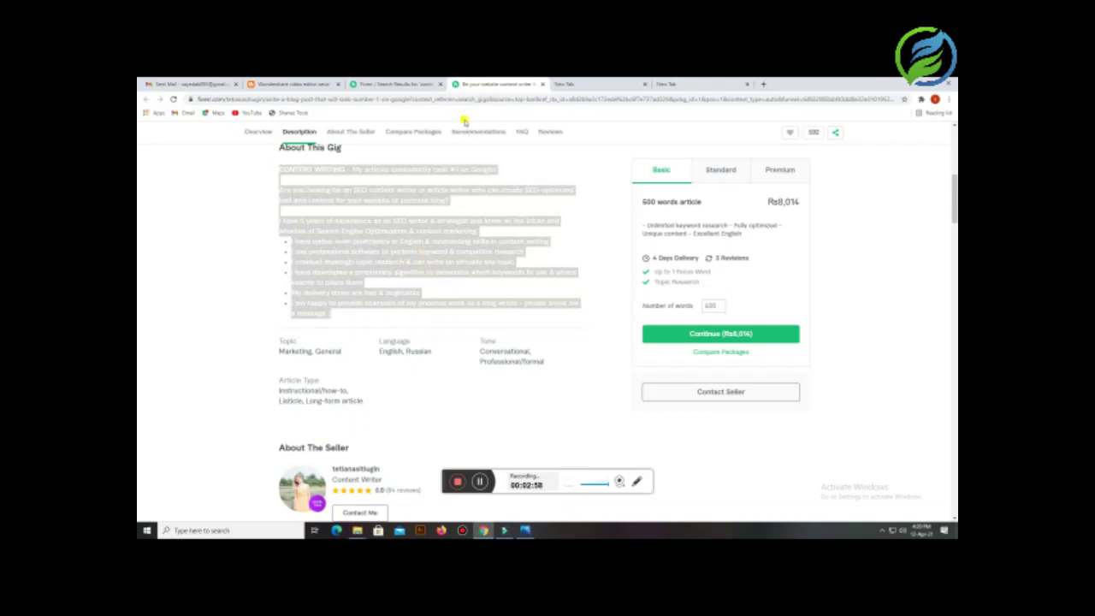
left_click(528, 157)
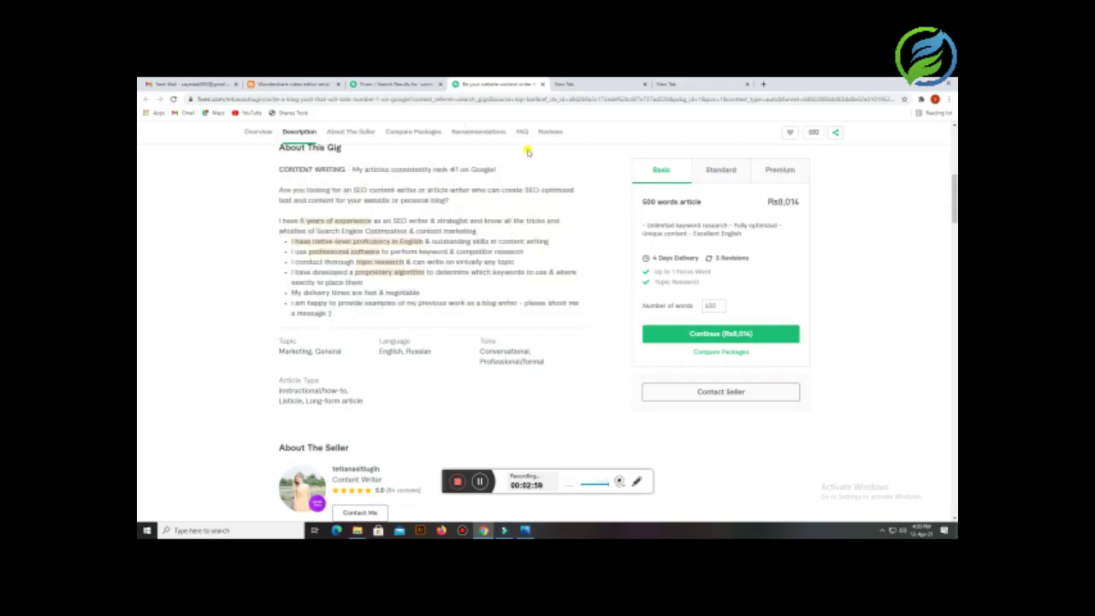
left_click(572, 83)
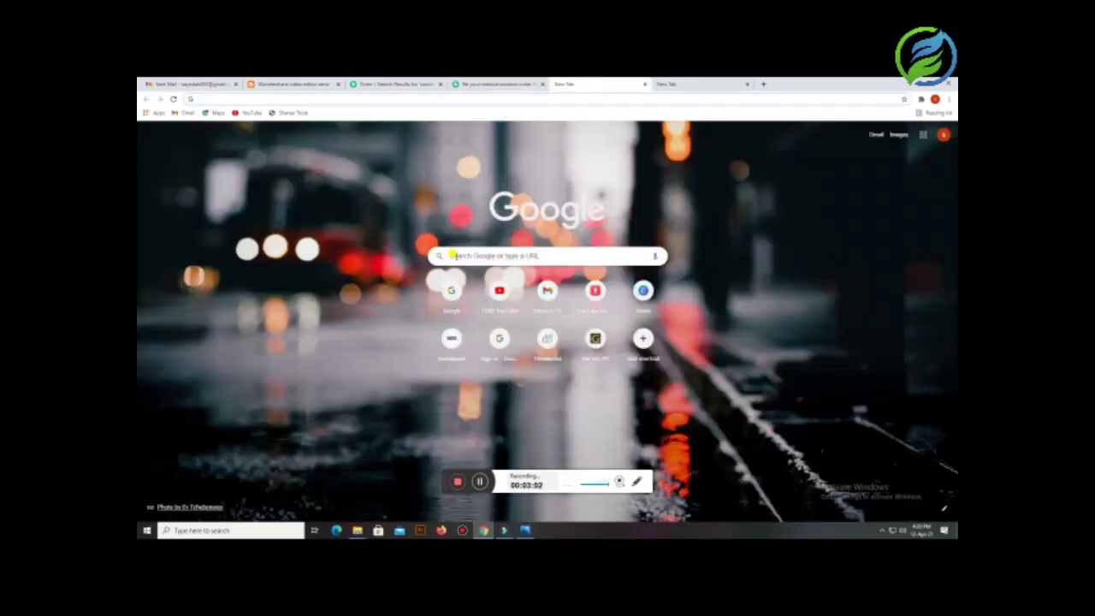
Search Google for 'keywords density' and open the SEO Review Tools Keyword Density Checker
left_click(484, 255)
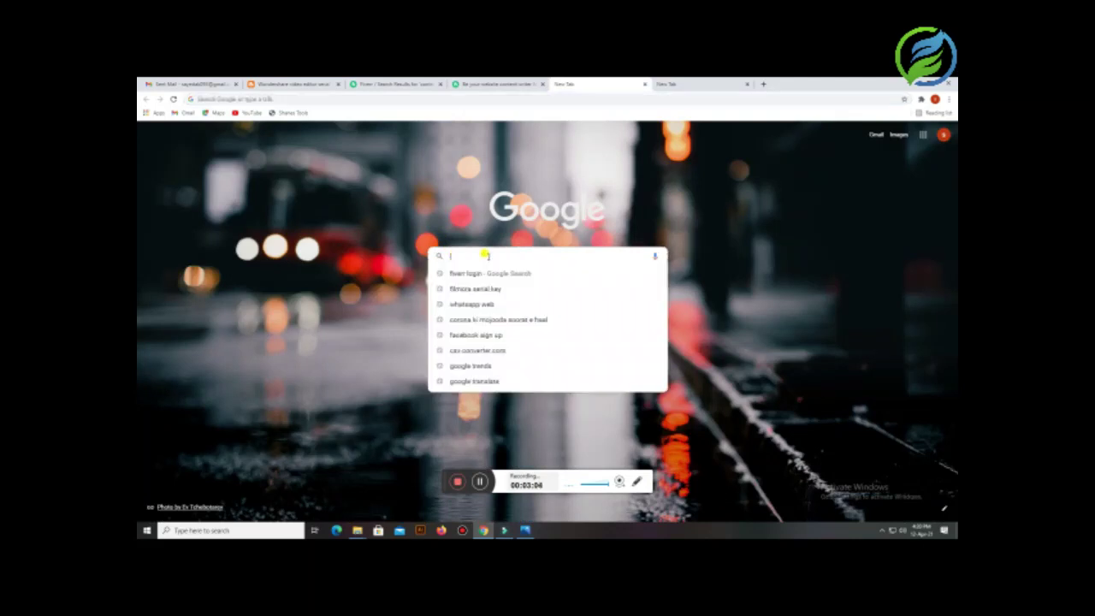
type("ke")
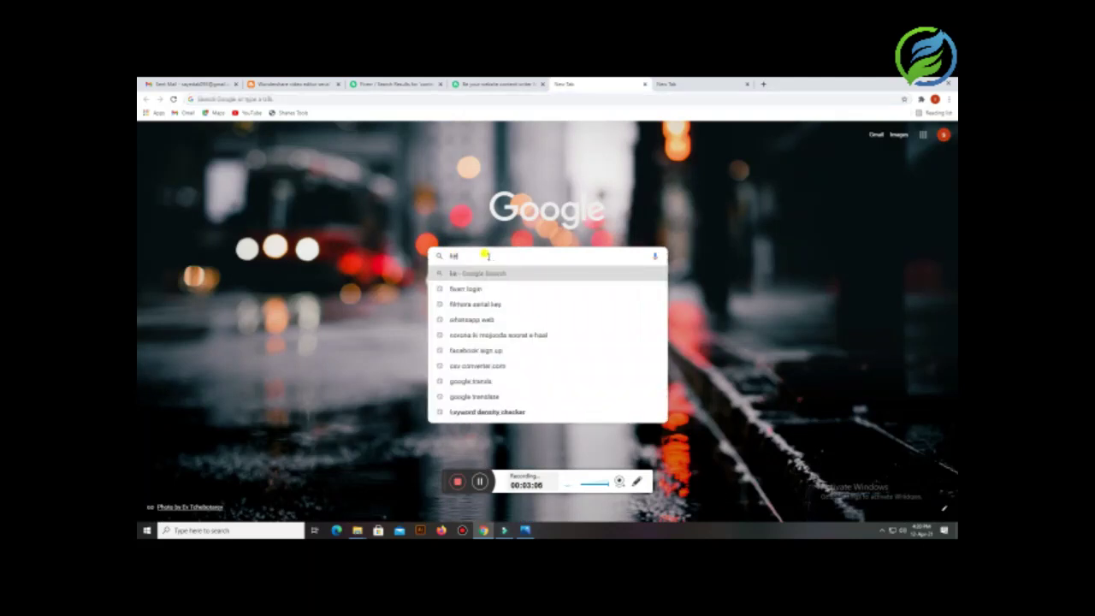
type("ywords density")
key("Return")
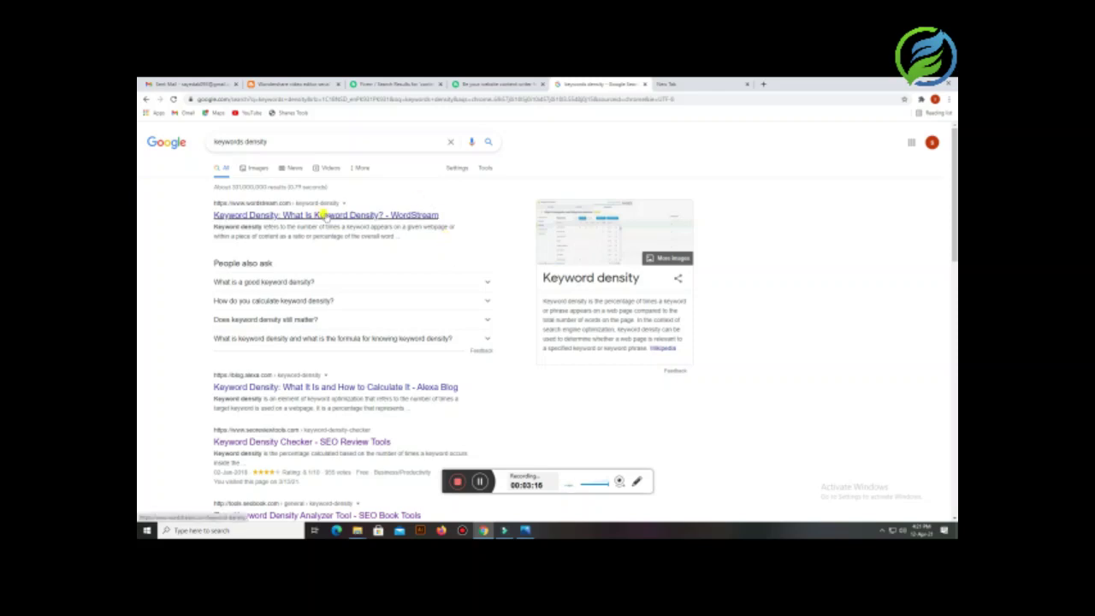
scroll(291, 440, "down", 3)
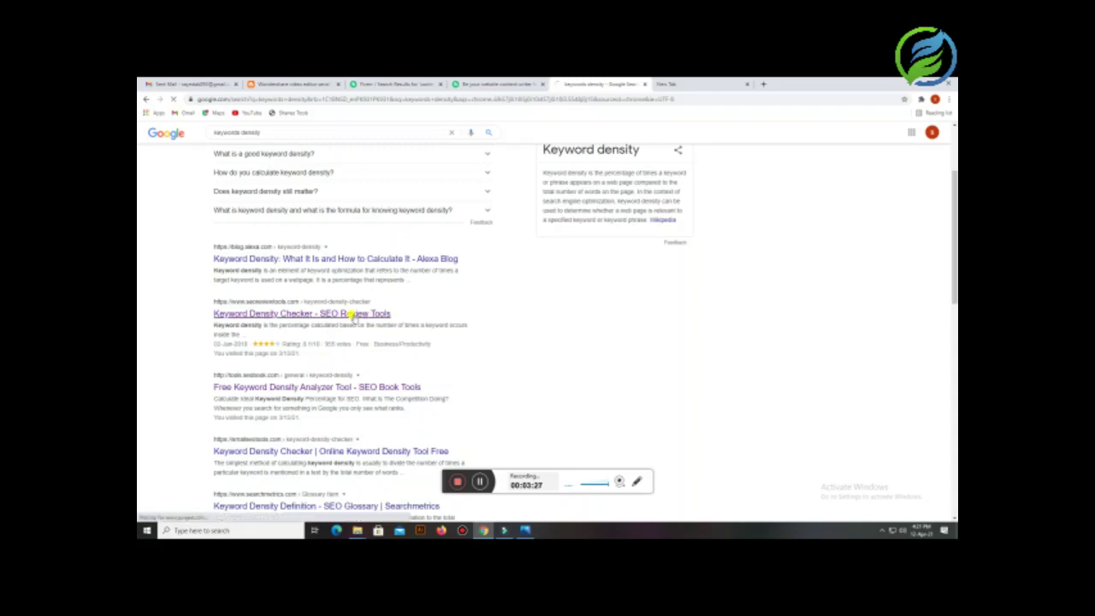
left_click(350, 317)
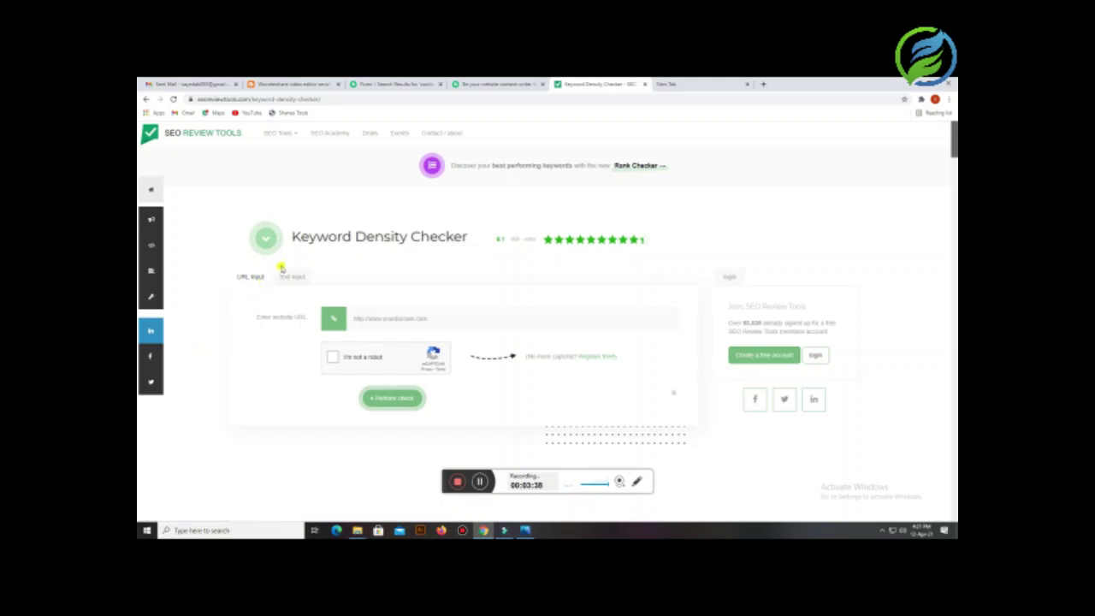
Switch the checker to Text Input and paste in the copied gig description
left_click(301, 277)
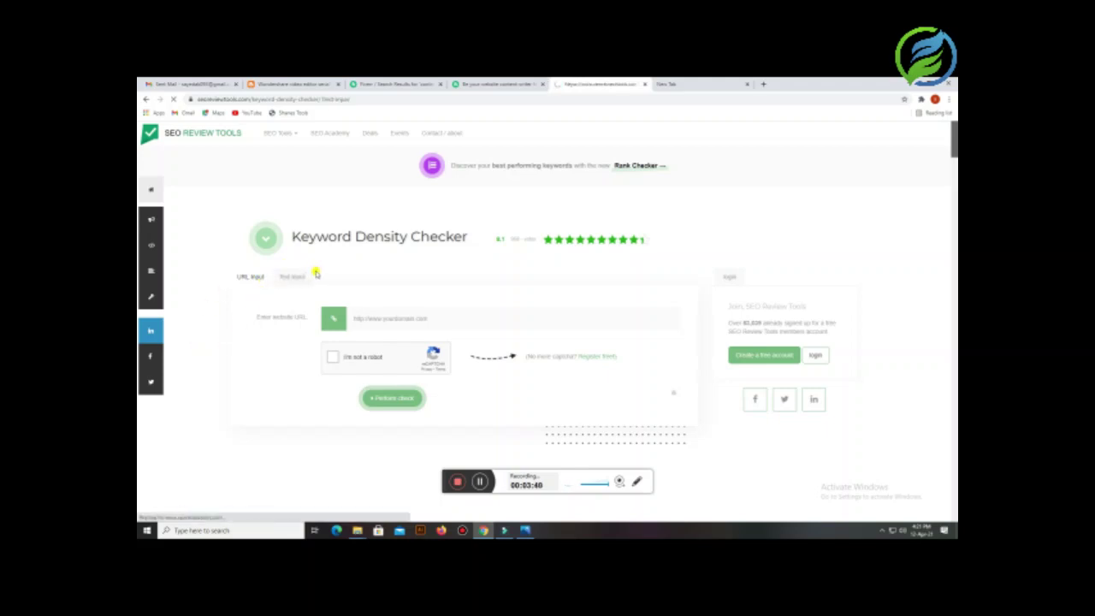
right_click(431, 326)
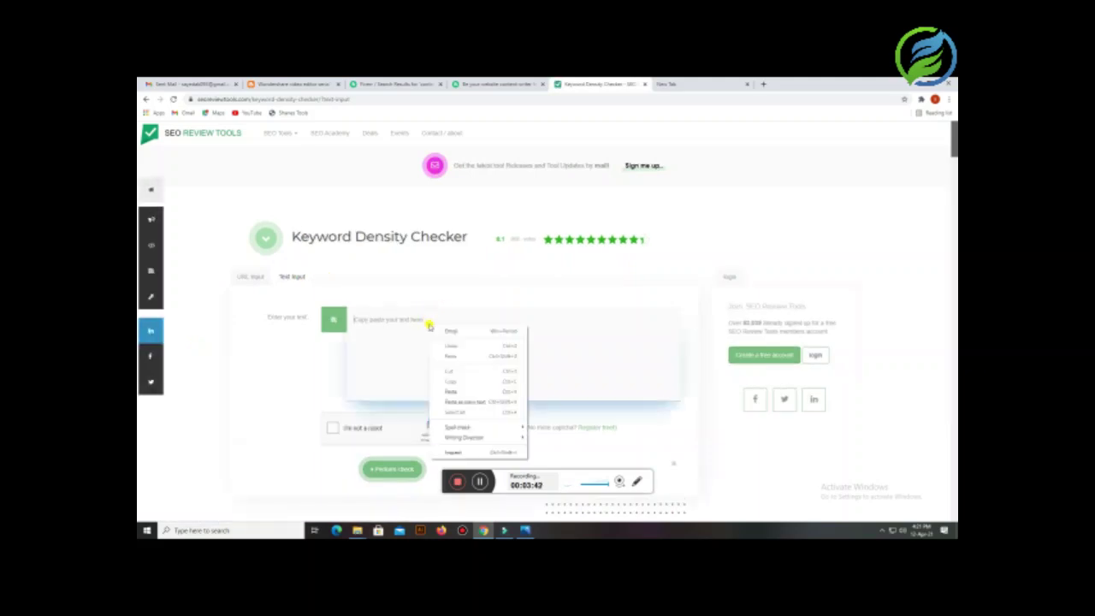
left_click(450, 391)
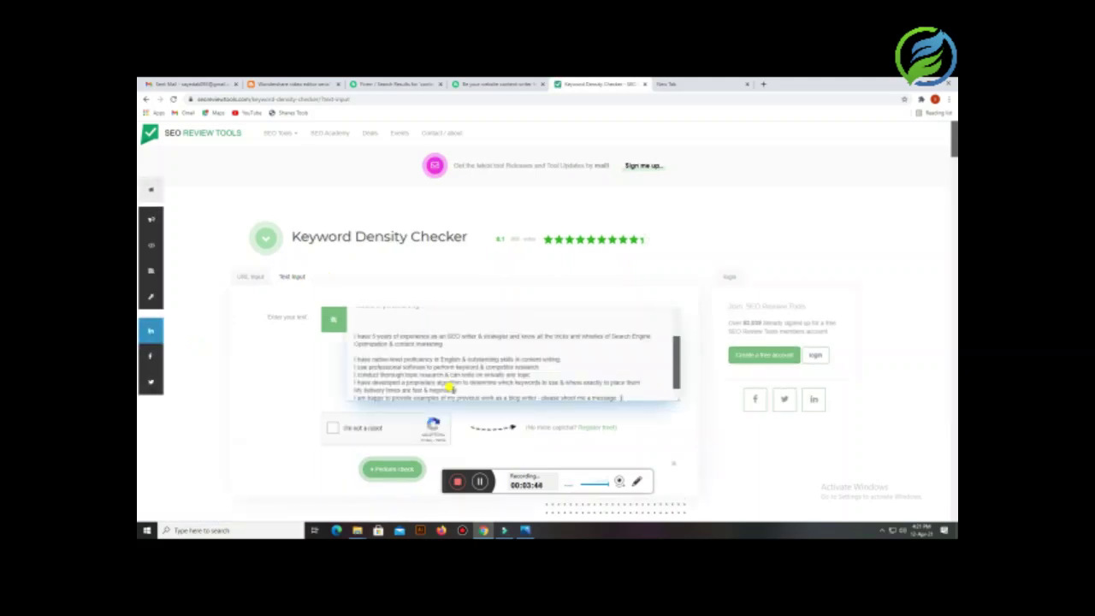
Tick I'm not a robot and select every fire hydrant square in the reCAPTCHA
scroll(443, 328, "down", 1)
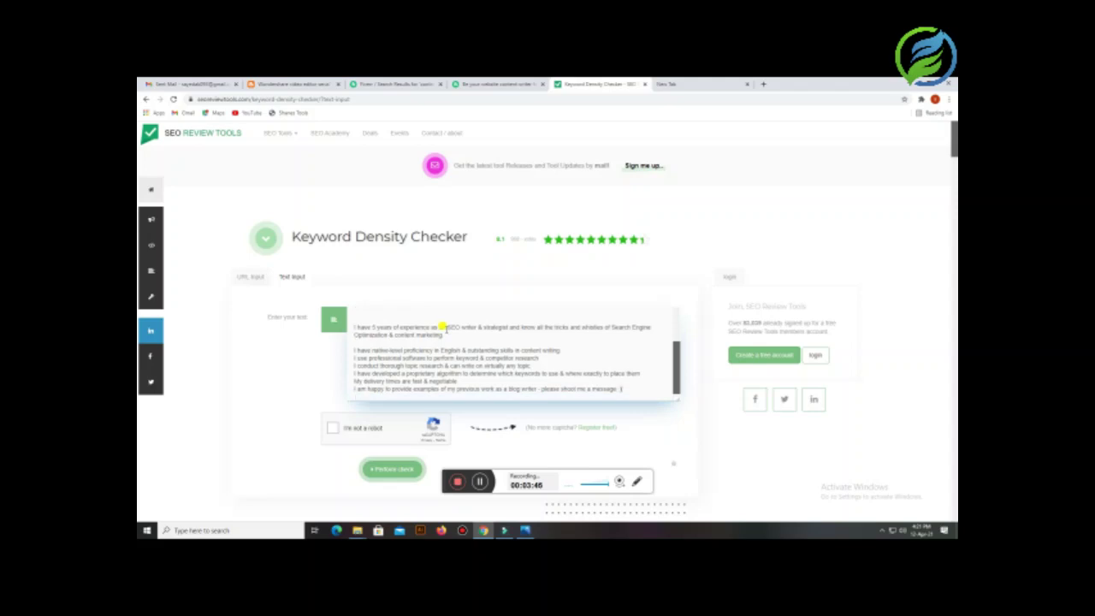
left_click(334, 430)
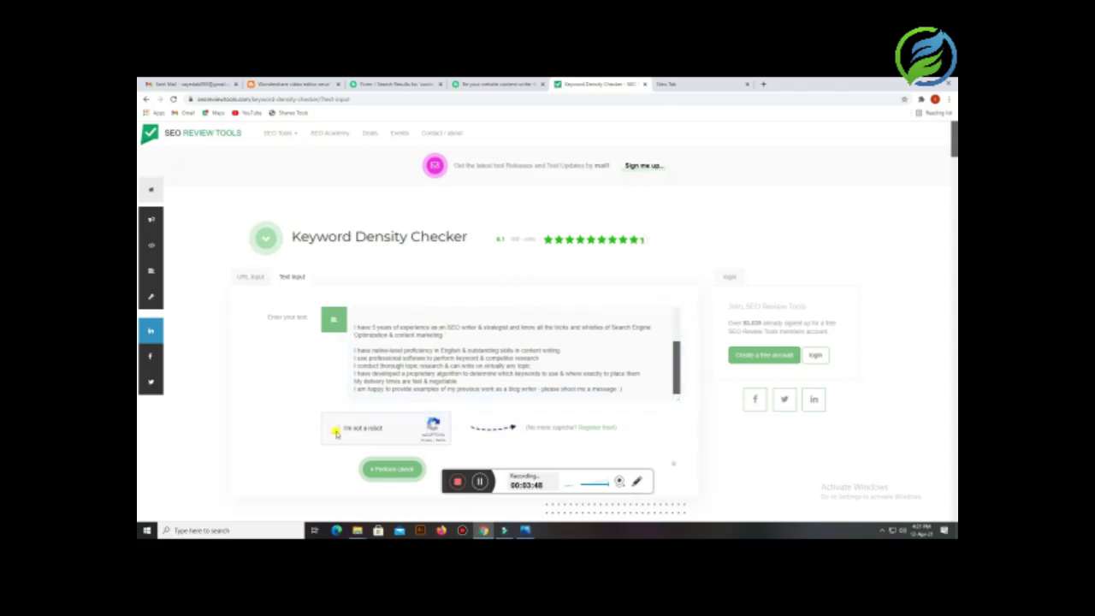
scroll(437, 403, "down", 2)
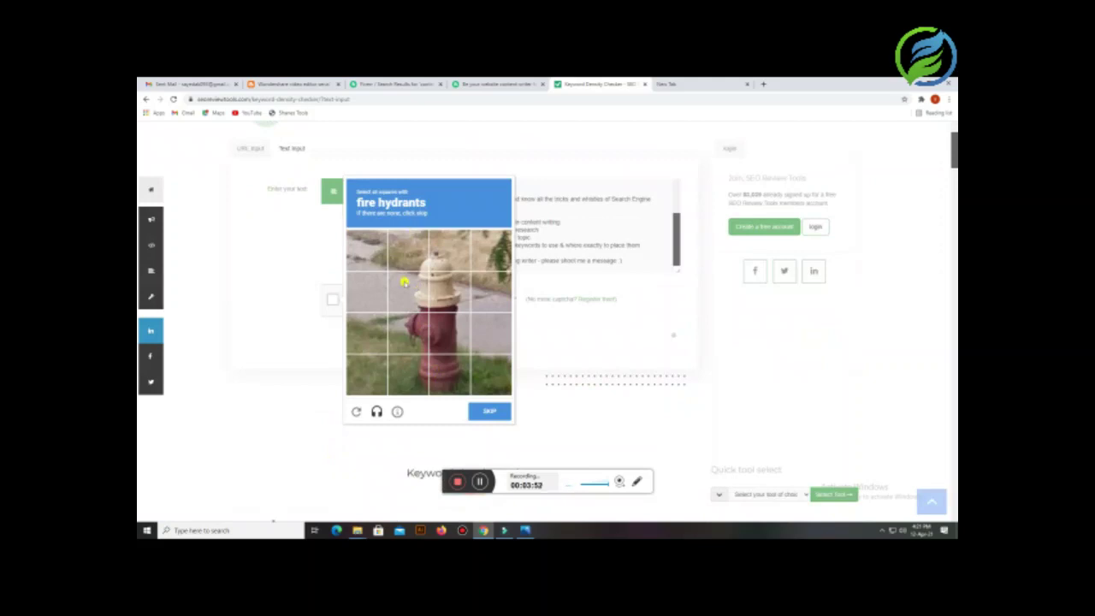
left_click(407, 293)
left_click(448, 301)
left_click(399, 343)
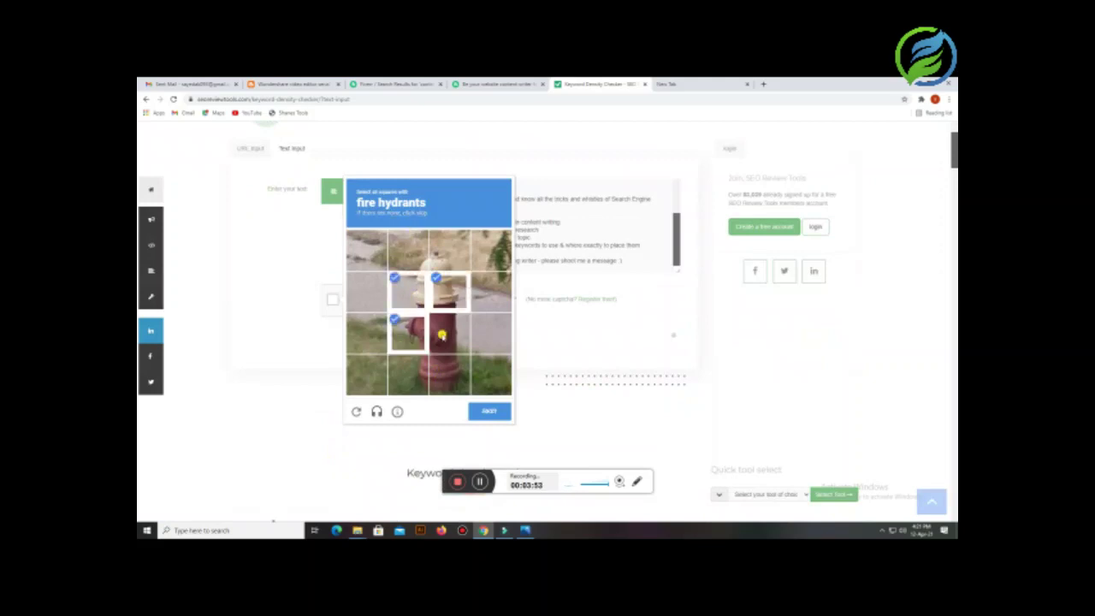
left_click(441, 335)
left_click(423, 374)
left_click(441, 368)
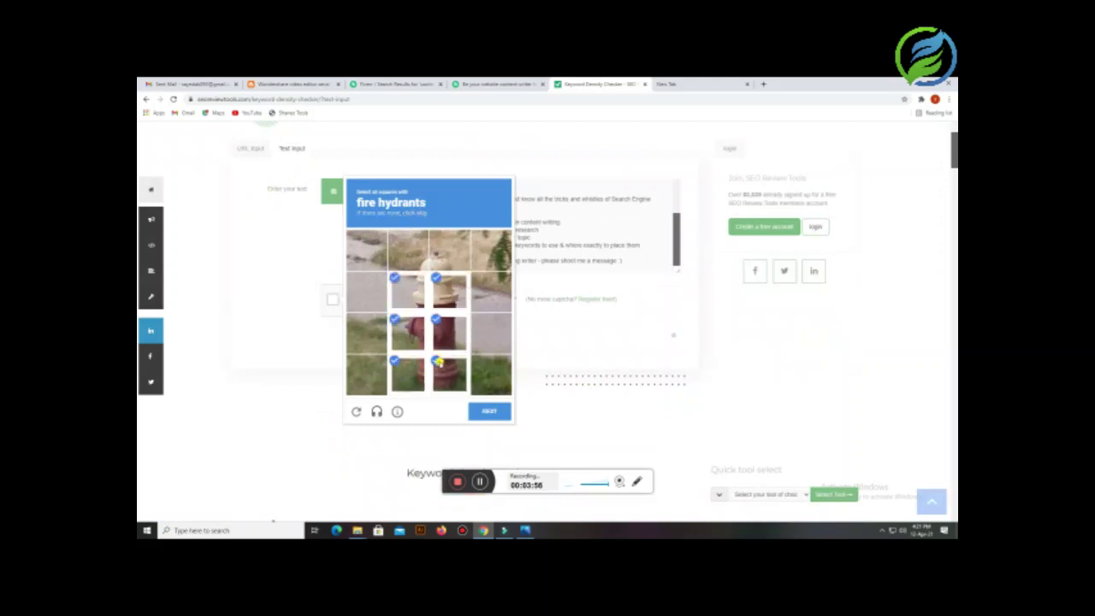
left_click(433, 256)
left_click(493, 412)
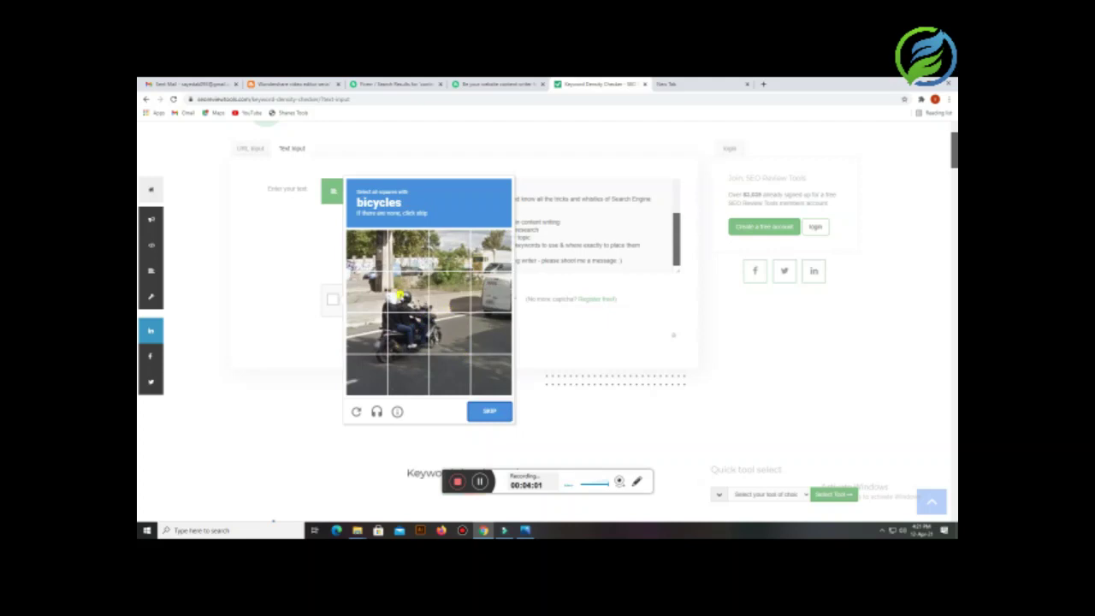
Select every bicycle square and submit the reCAPTCHA challenge
left_click(398, 294)
left_click(369, 300)
left_click(411, 337)
left_click(378, 333)
left_click(457, 331)
left_click(459, 297)
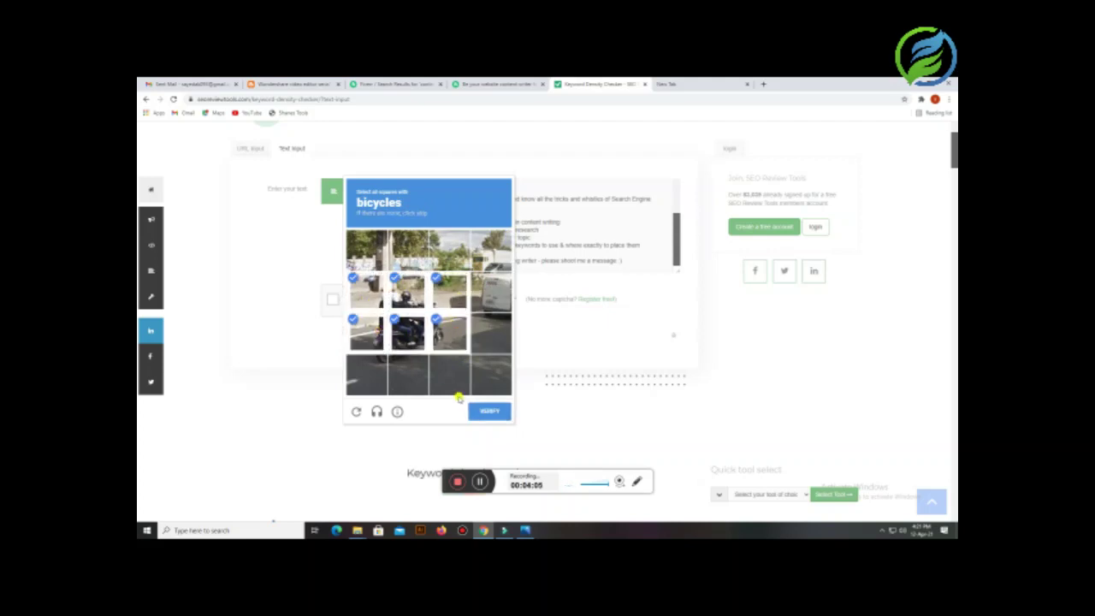
left_click(479, 409)
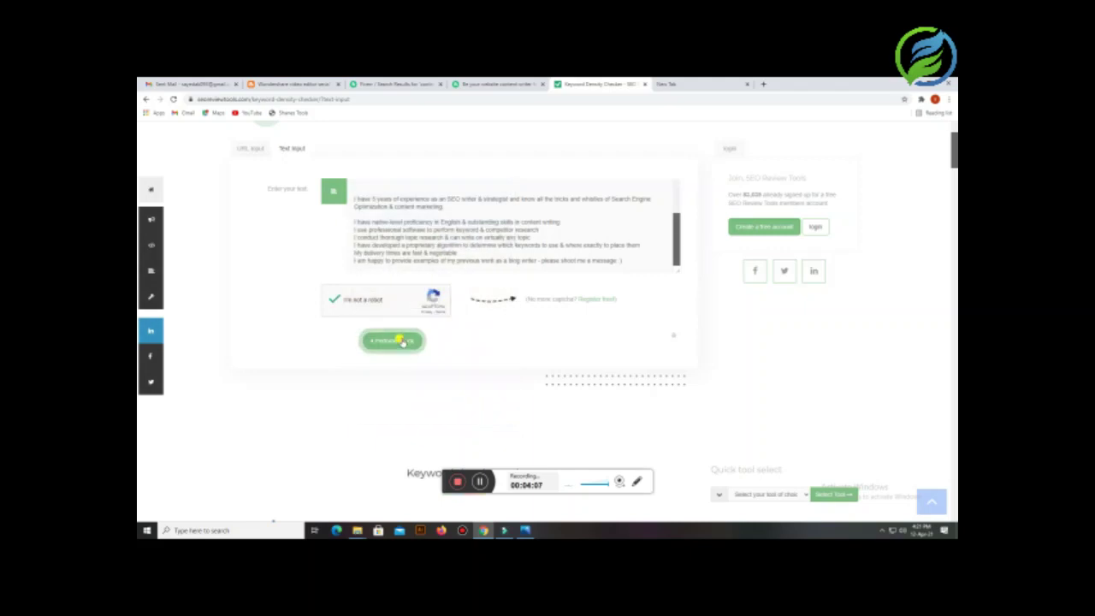
Run Perform check and review the one-word and two-word keyword density tables
left_click(402, 341)
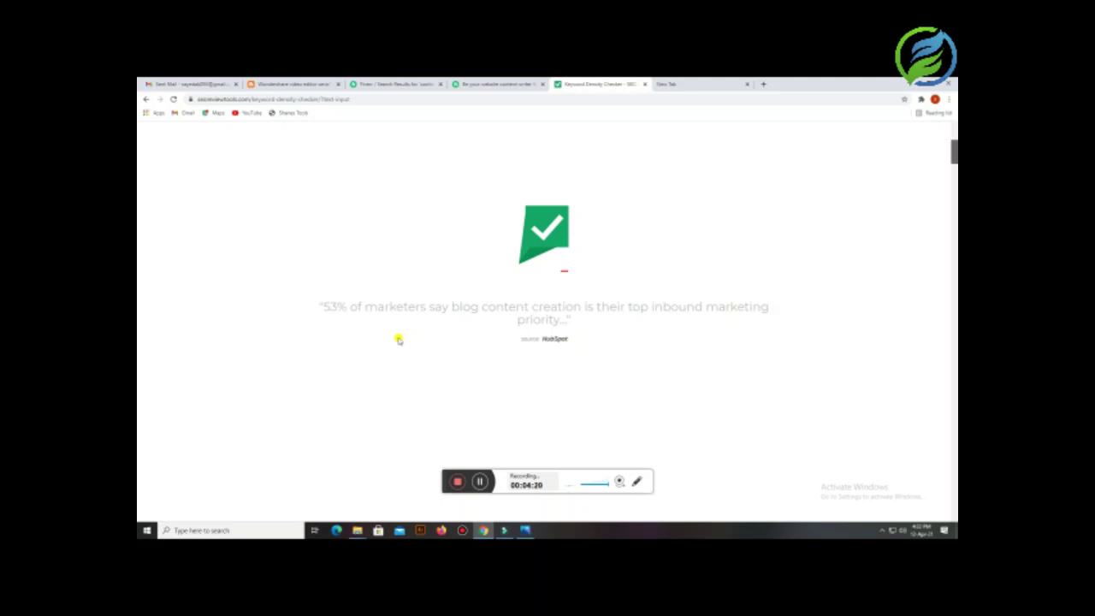
scroll(466, 353, "down", 3)
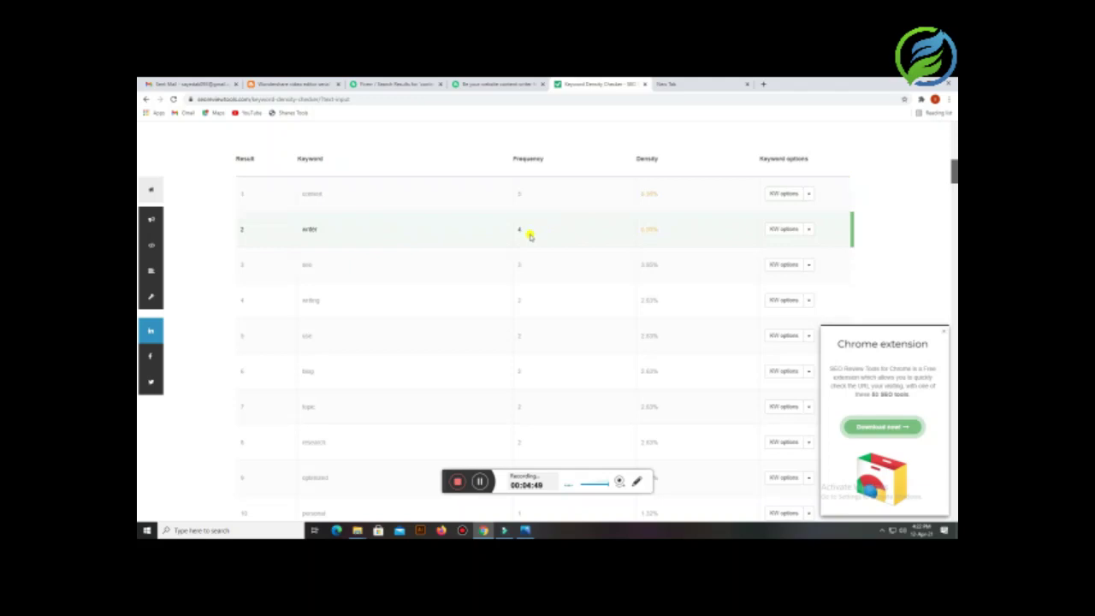
scroll(652, 244, "down", 4)
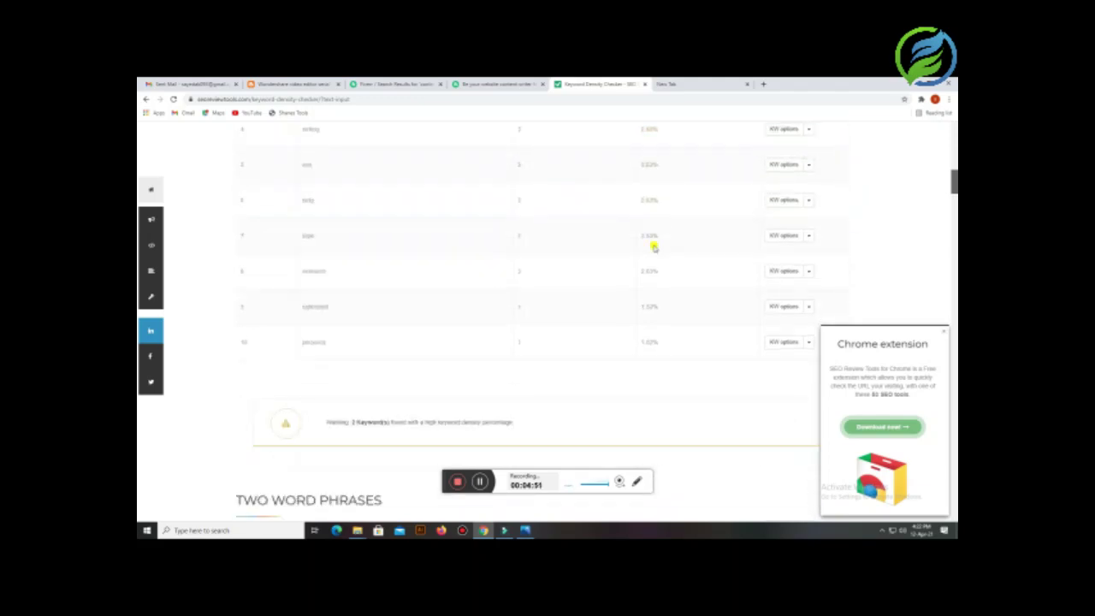
scroll(653, 246, "up", 4)
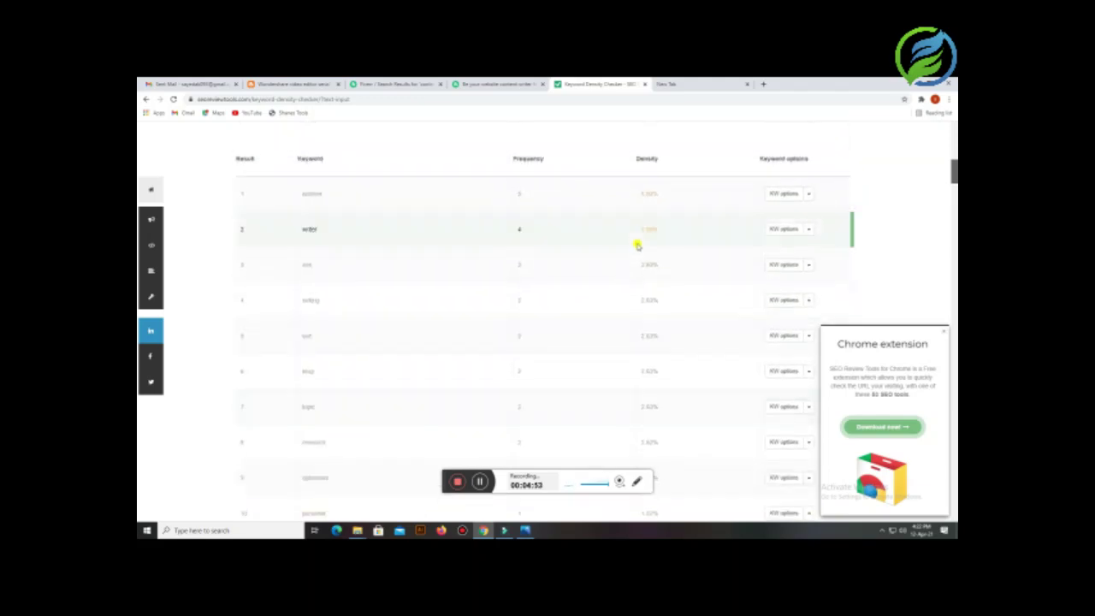
scroll(638, 244, "down", 7)
scroll(639, 245, "down", 8)
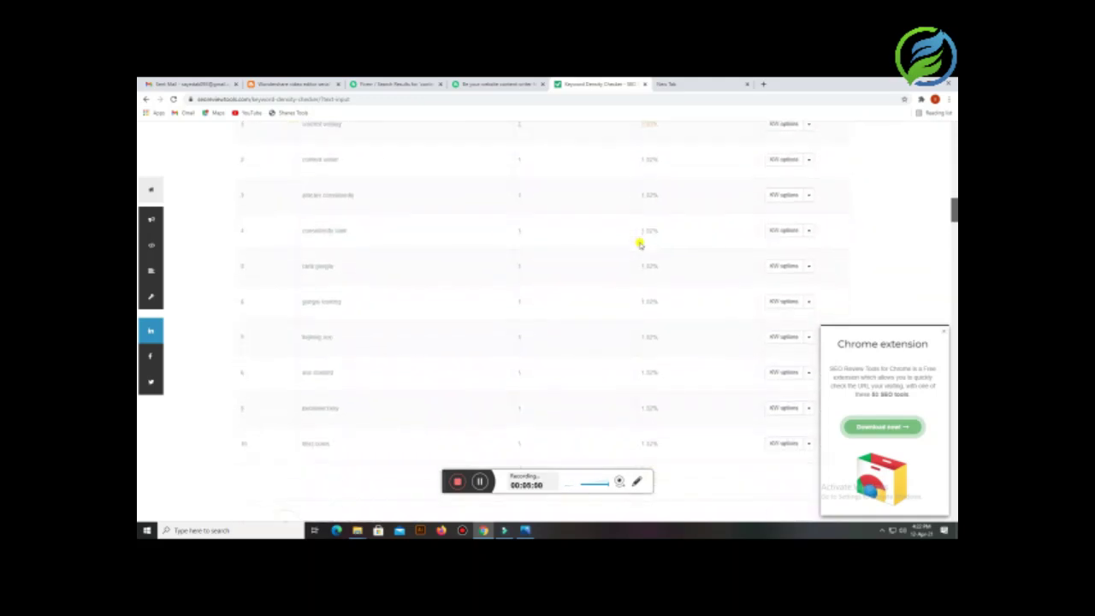
scroll(640, 244, "down", 2)
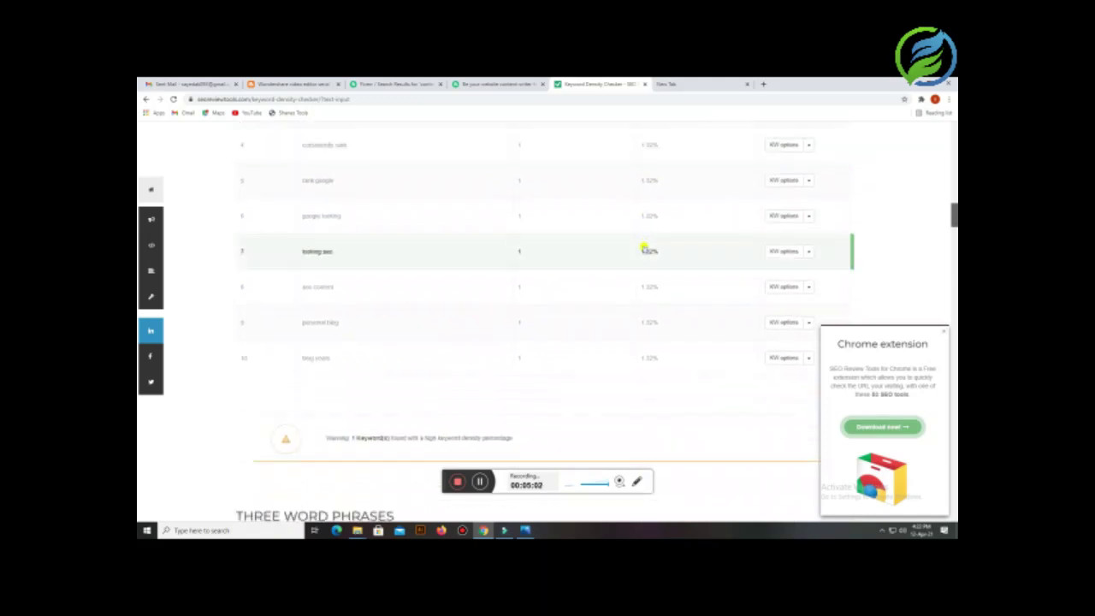
scroll(644, 244, "down", 3)
scroll(642, 248, "up", 17)
scroll(638, 248, "up", 7)
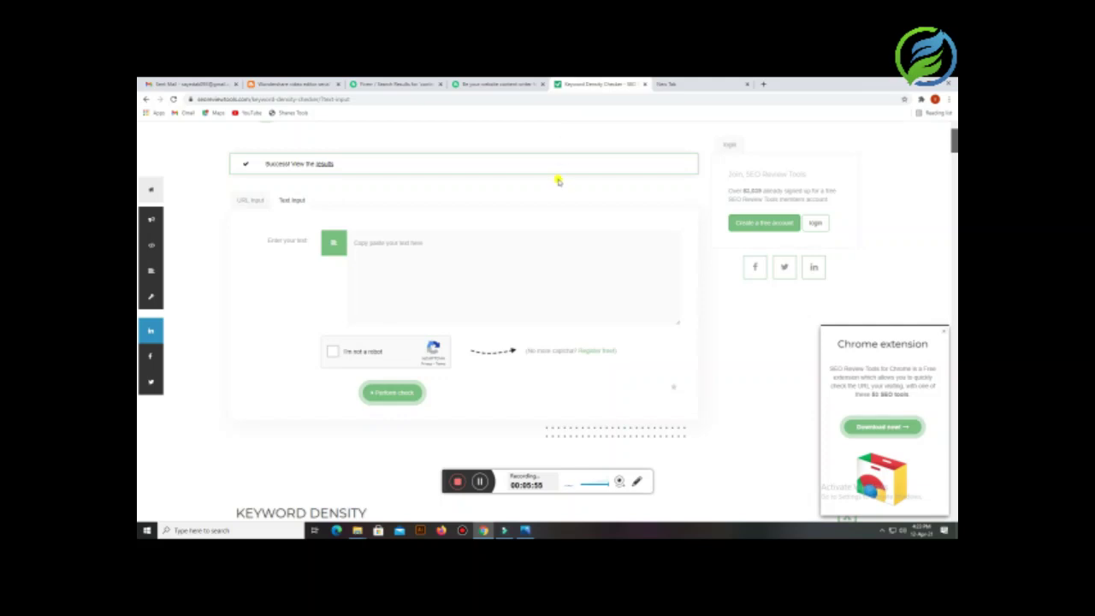
left_click(671, 83)
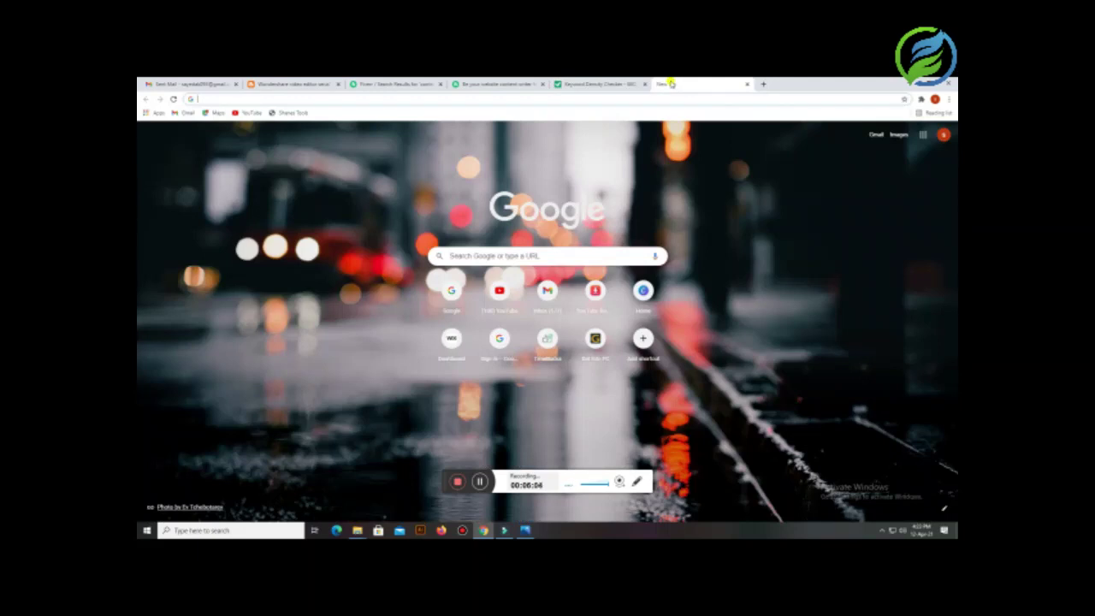
left_click(616, 84)
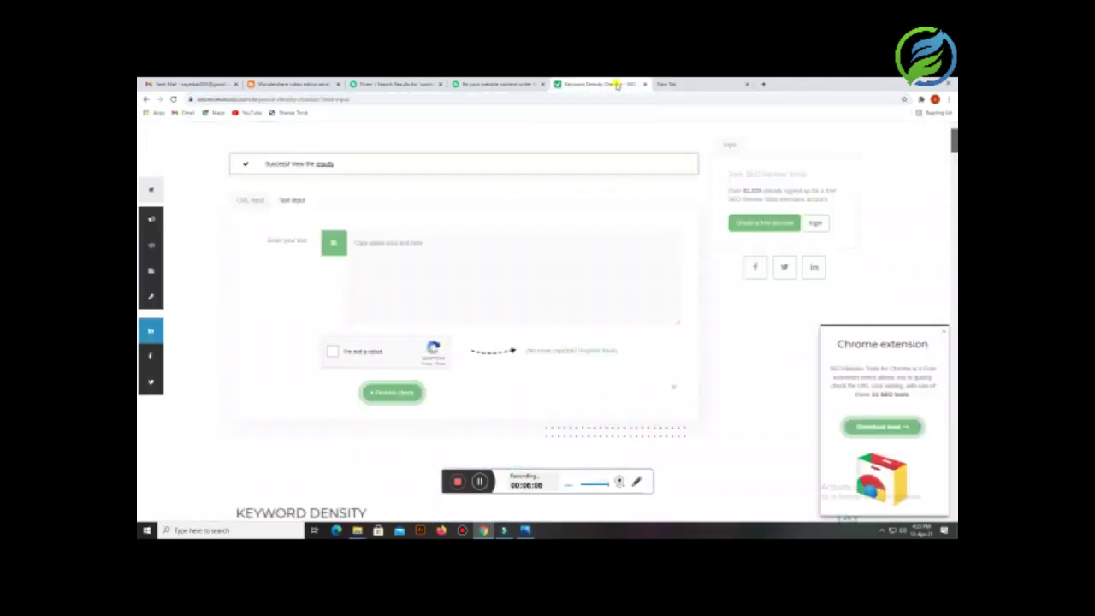